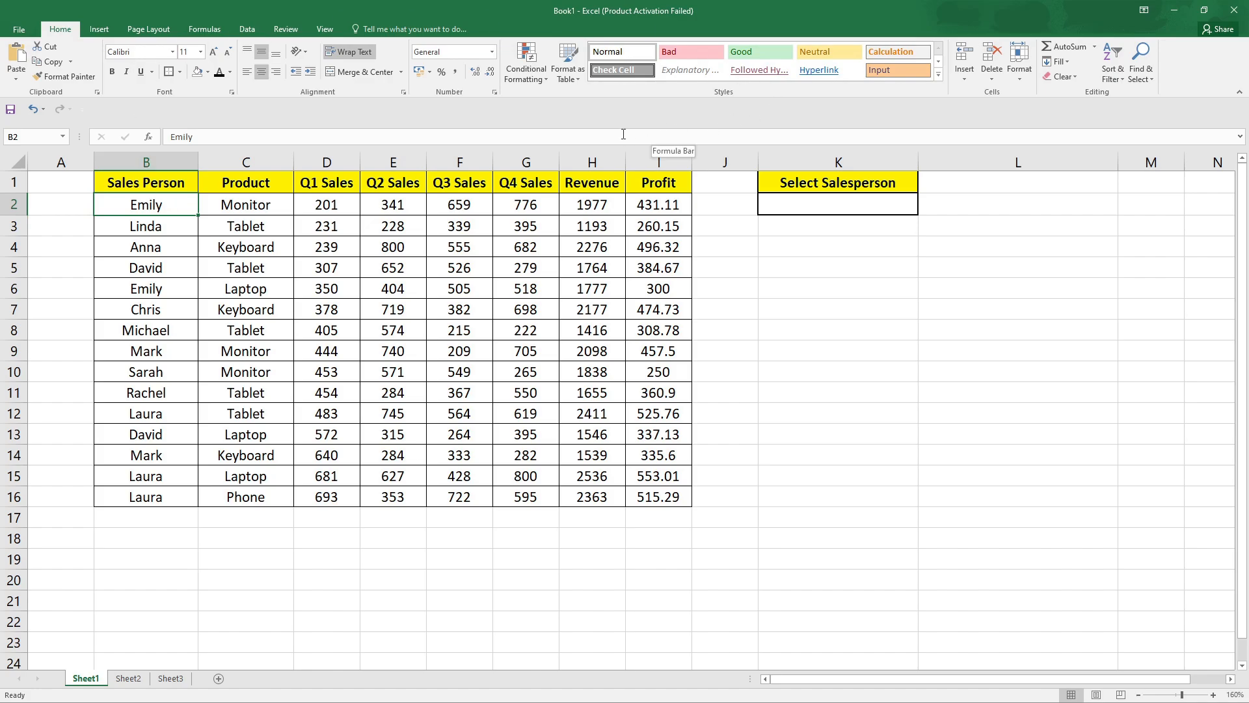
Examine the sales table and the salesperson names that repeat in the Sales Person column.
click(329, 288)
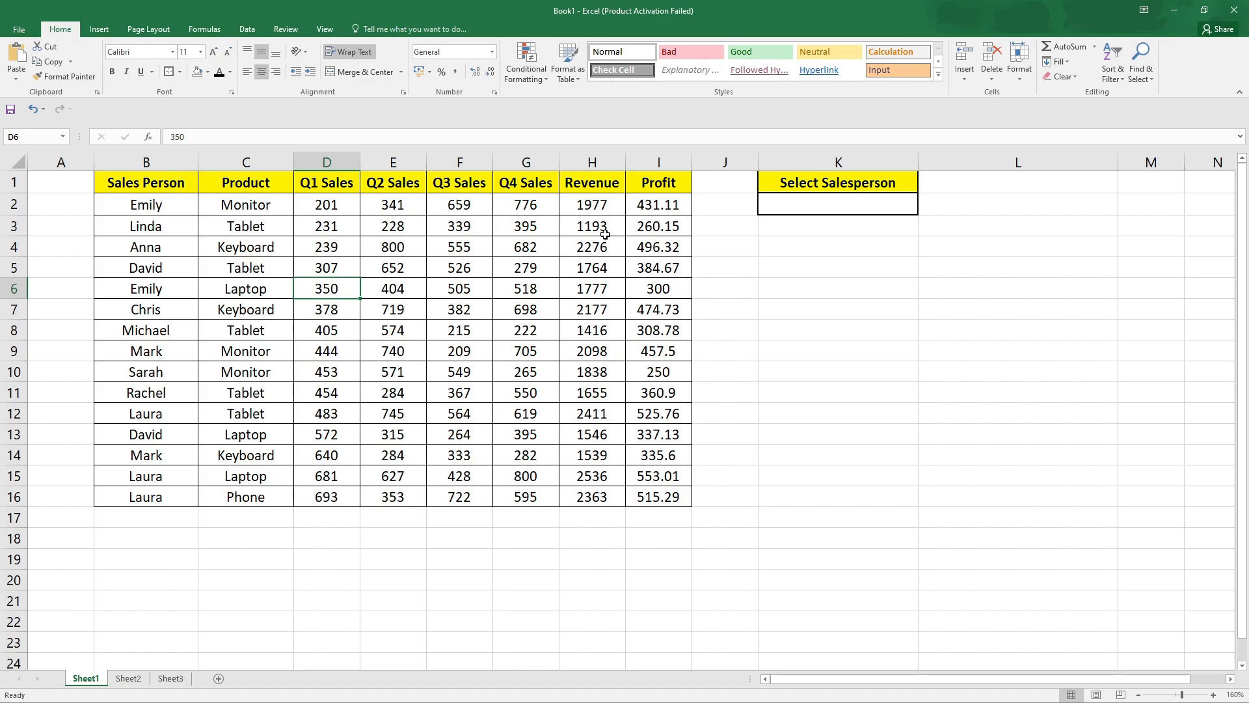
click(144, 204)
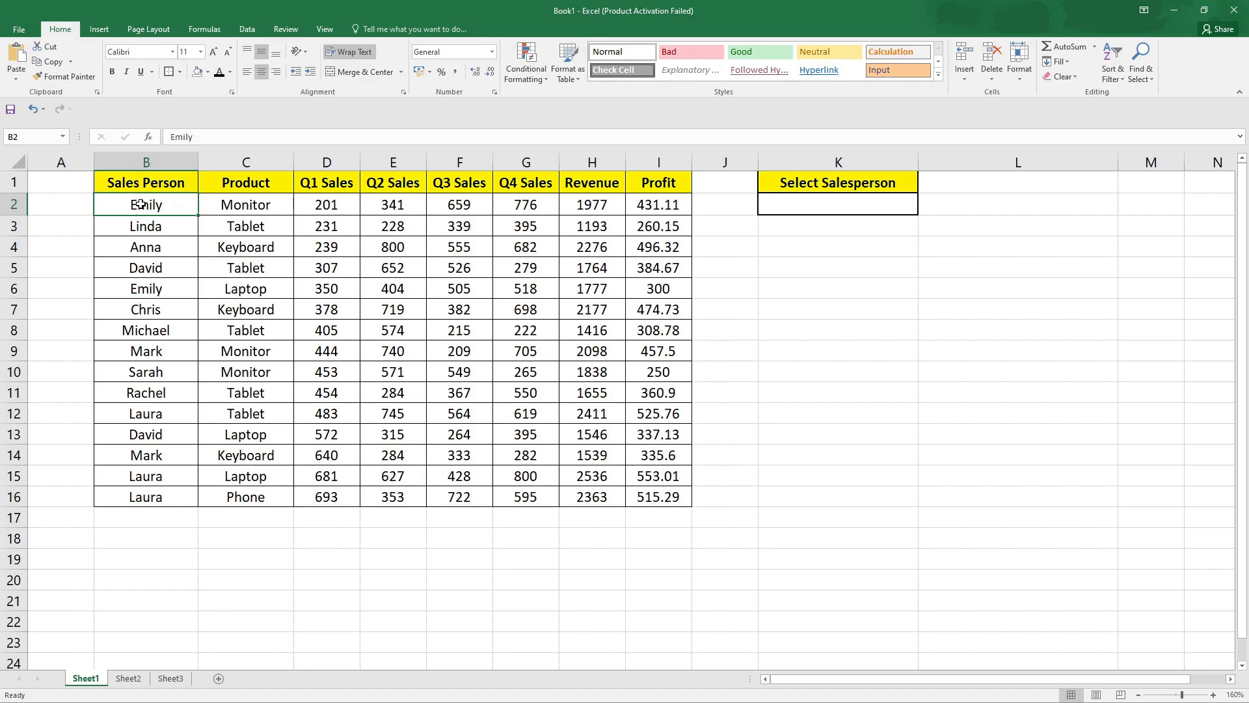
click(133, 287)
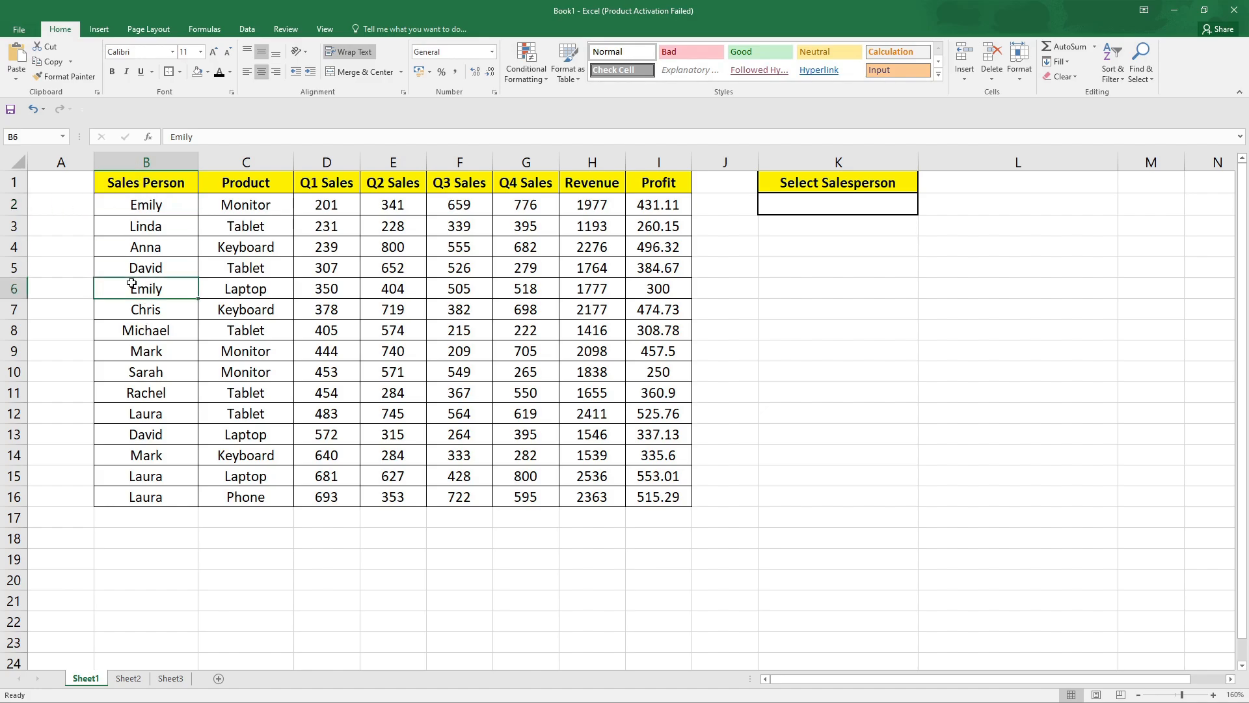
click(162, 415)
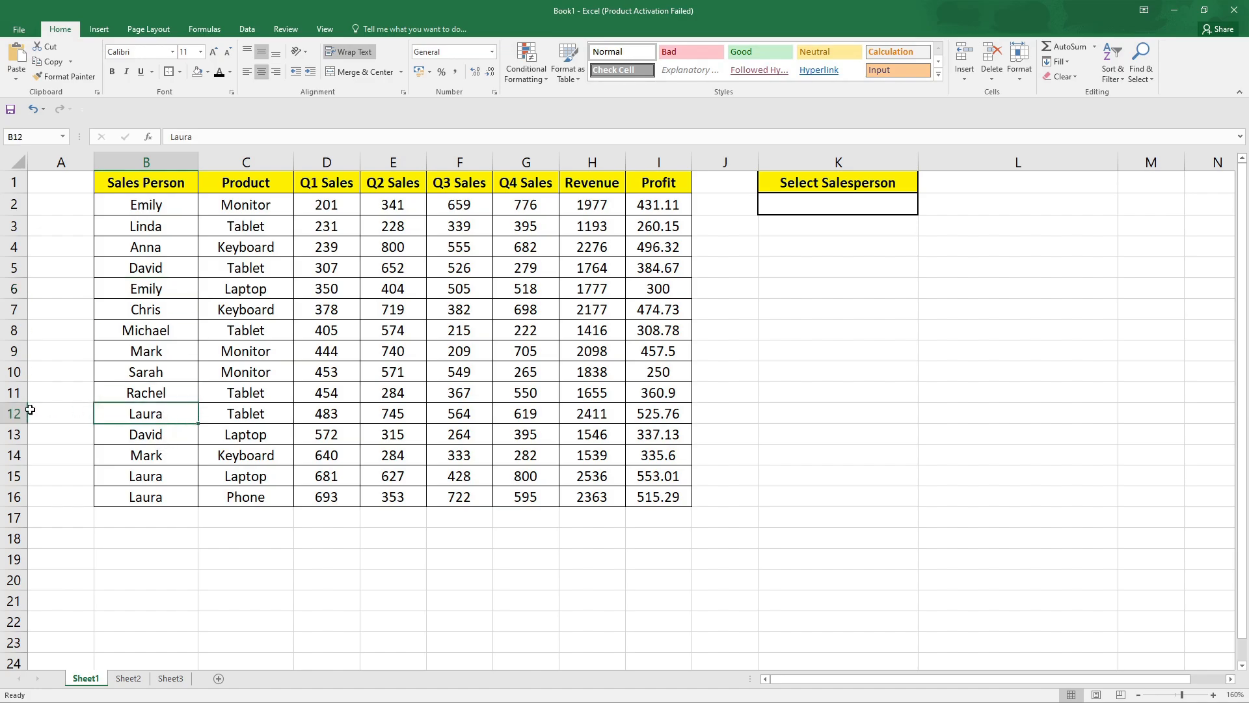
click(167, 479)
click(173, 497)
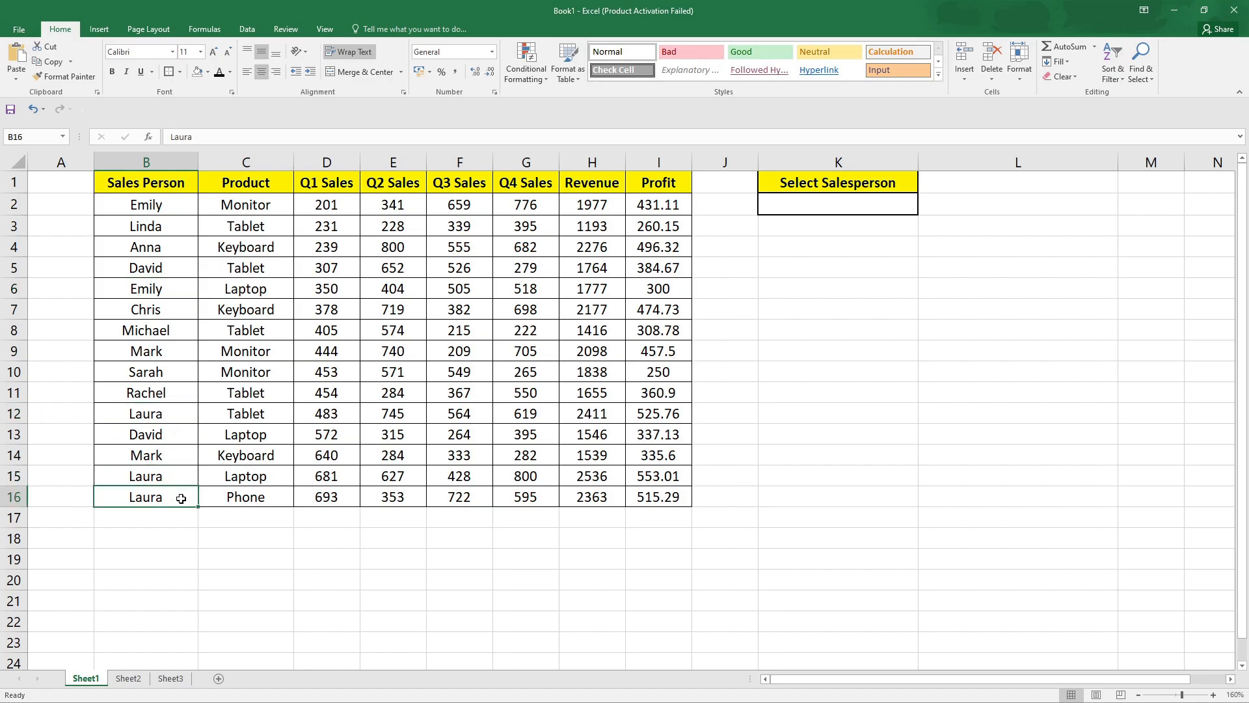
click(216, 364)
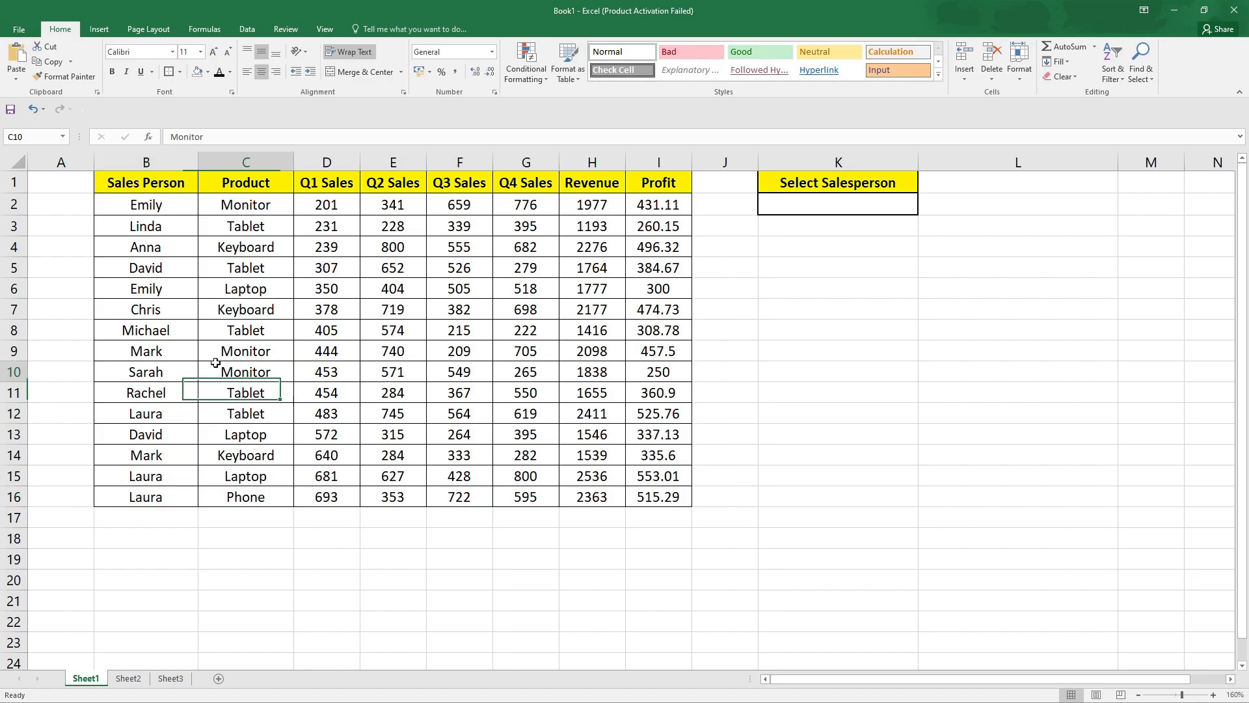
click(173, 204)
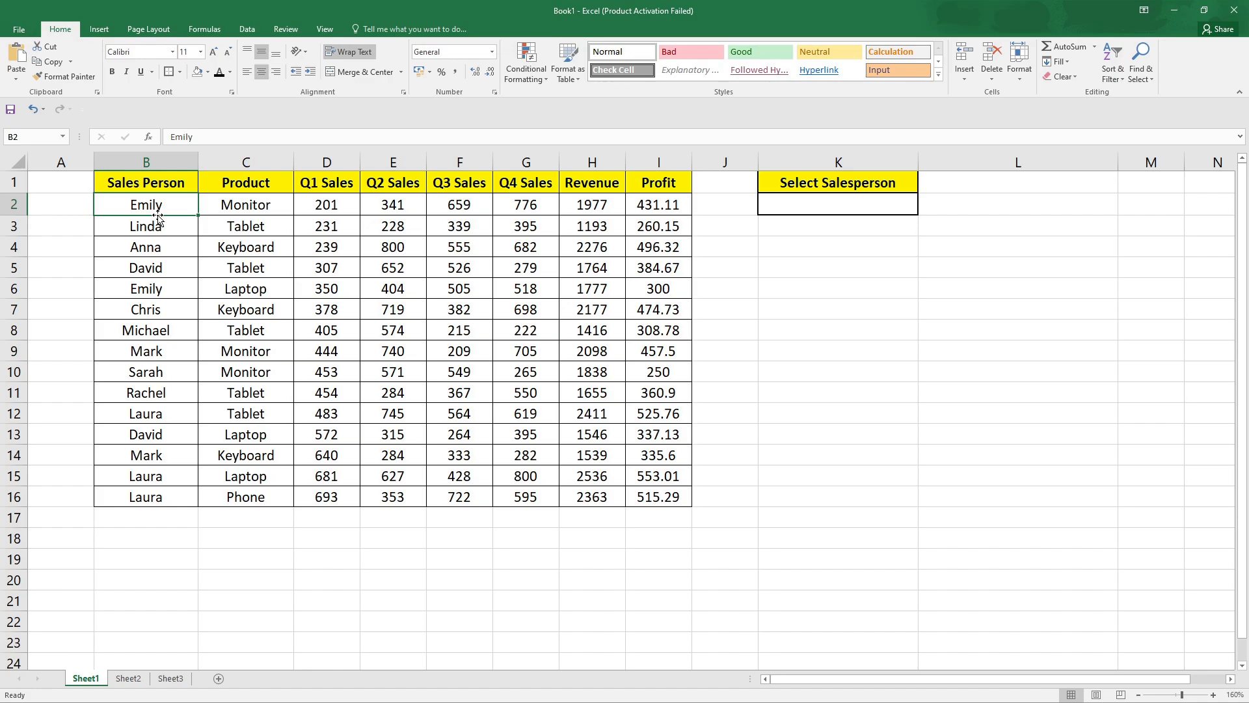
Highlight cells in B2:B16 containing the salesperson name from B12, using Yellow Fill with Dark Yellow Text.
drag(163, 204, 165, 495)
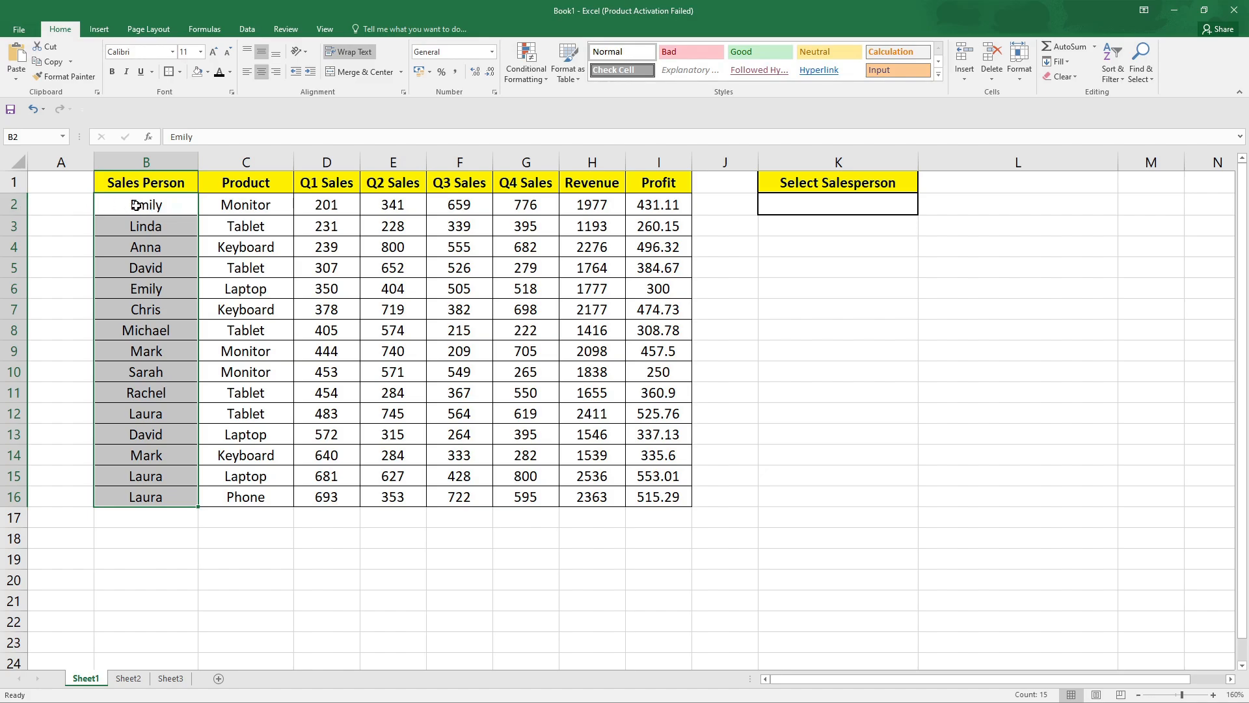
click(527, 71)
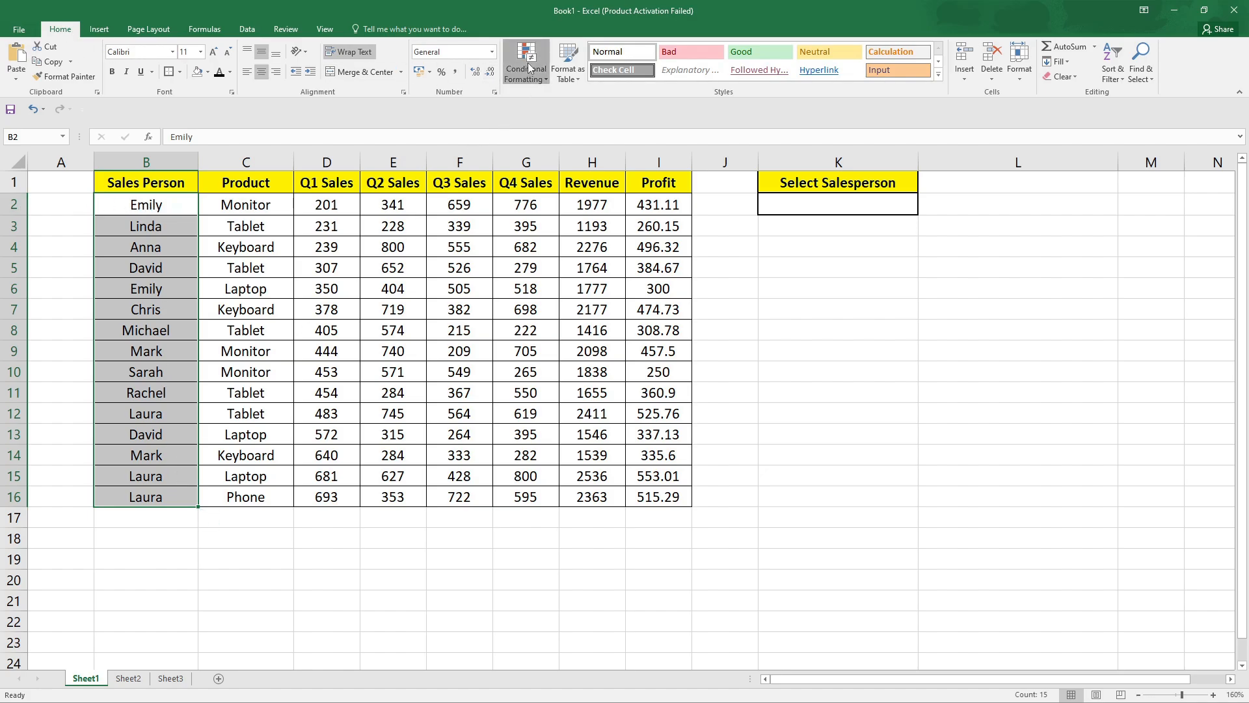
mouse_move(559, 101)
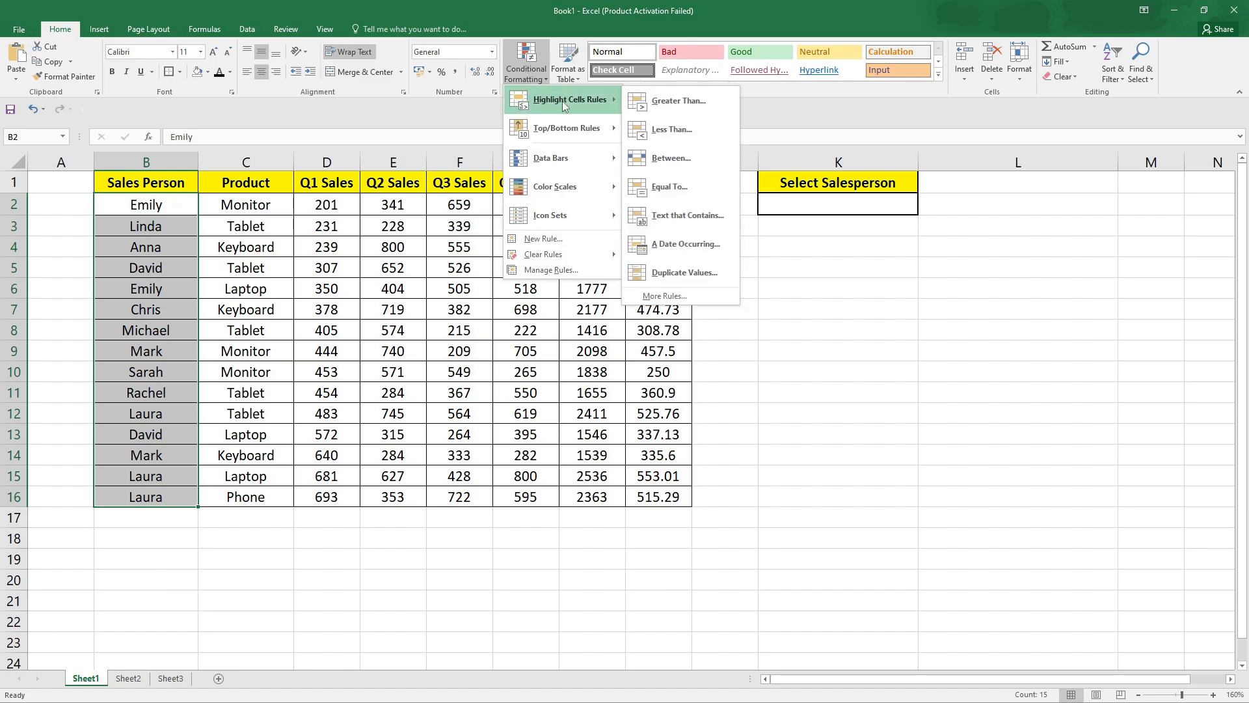
click(701, 217)
click(390, 341)
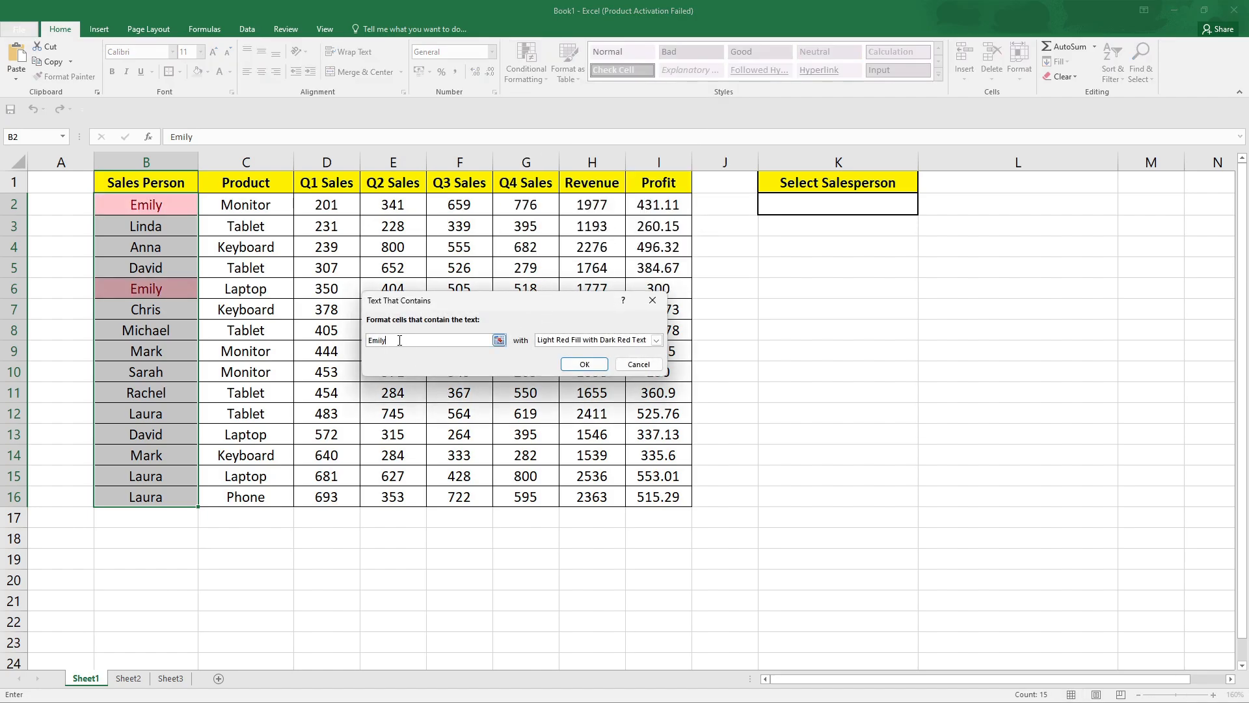
double_click(402, 342)
text(Laura)
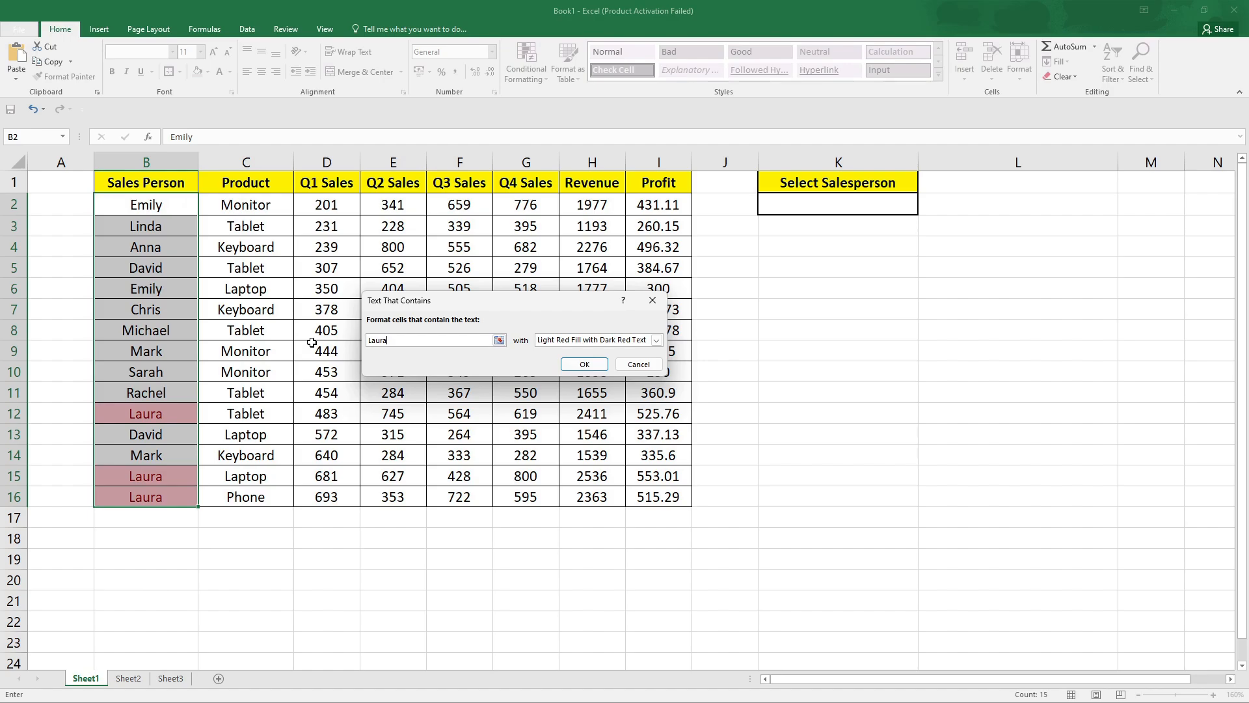
click(585, 340)
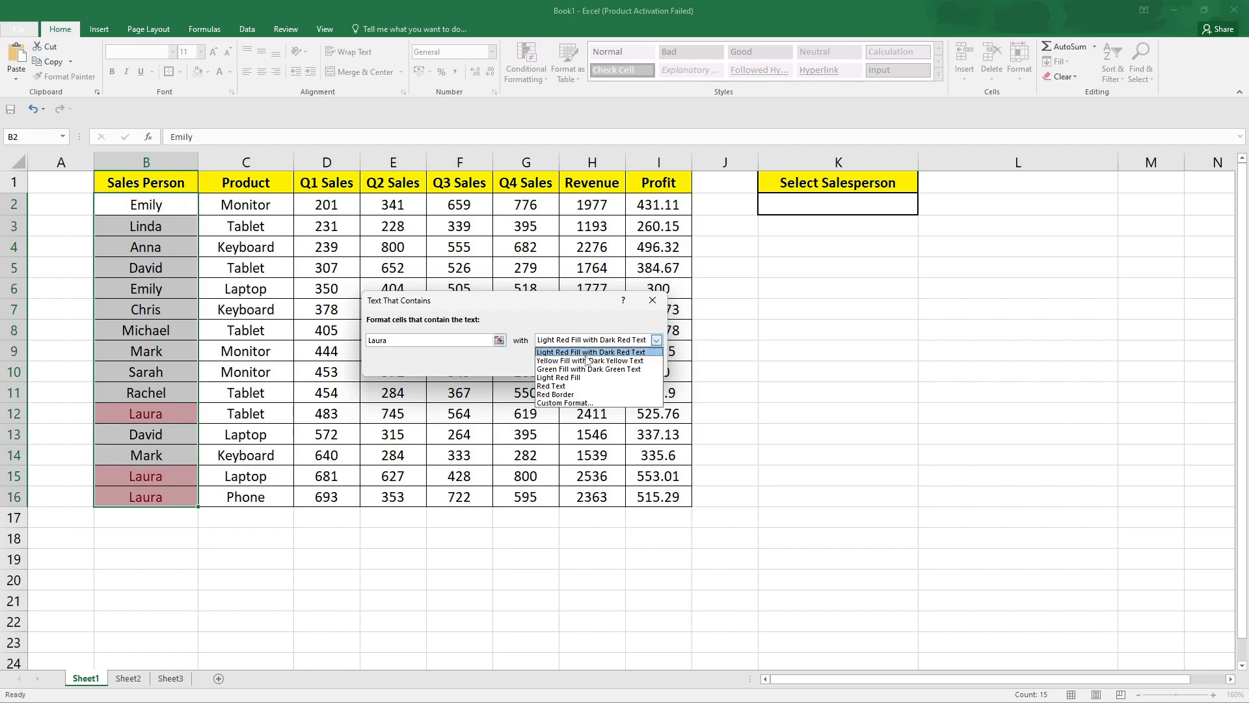
click(587, 361)
click(585, 363)
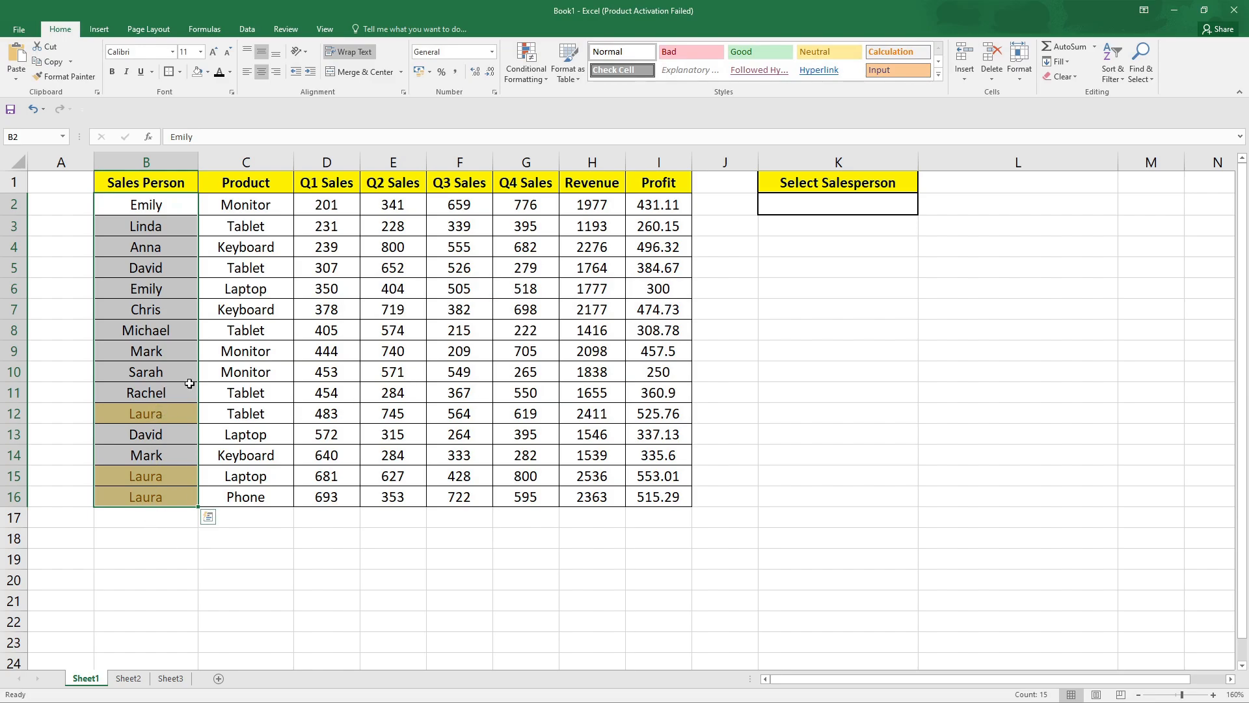
Add a Text that Contains rule on B2:B16 for the name in B2, using Light Red Fill with Dark Red Text.
click(523, 59)
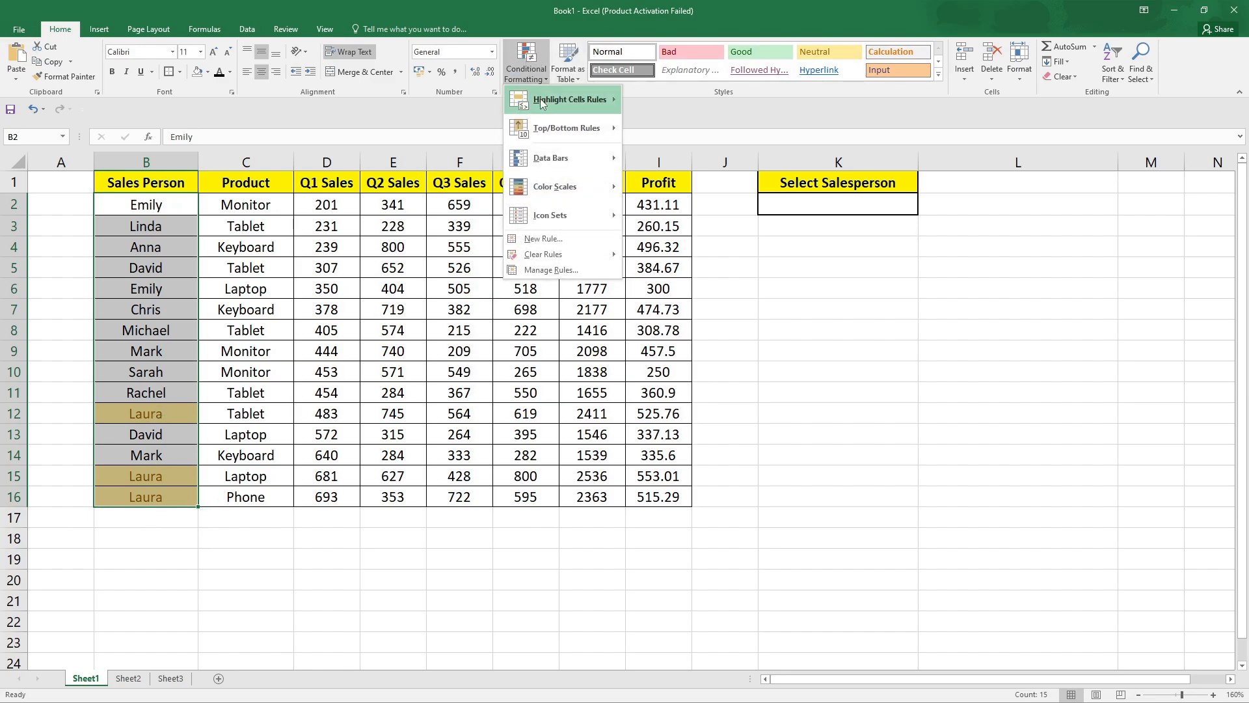
mouse_move(542, 103)
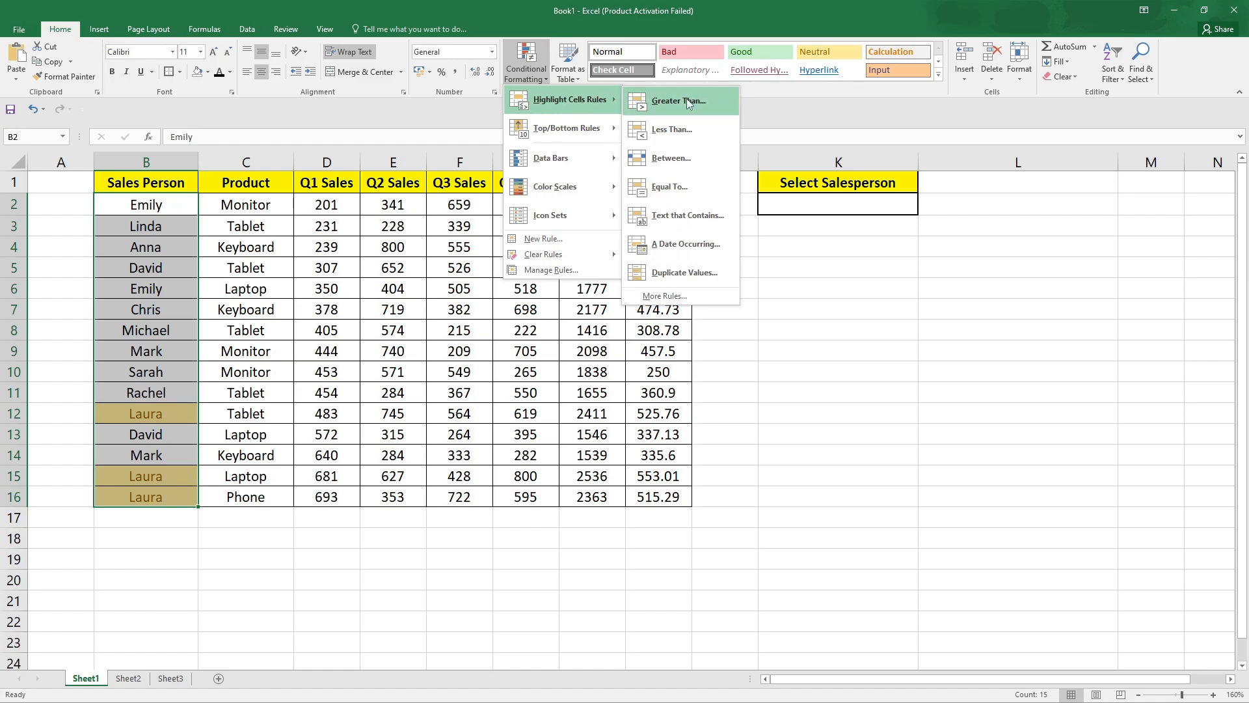
click(687, 215)
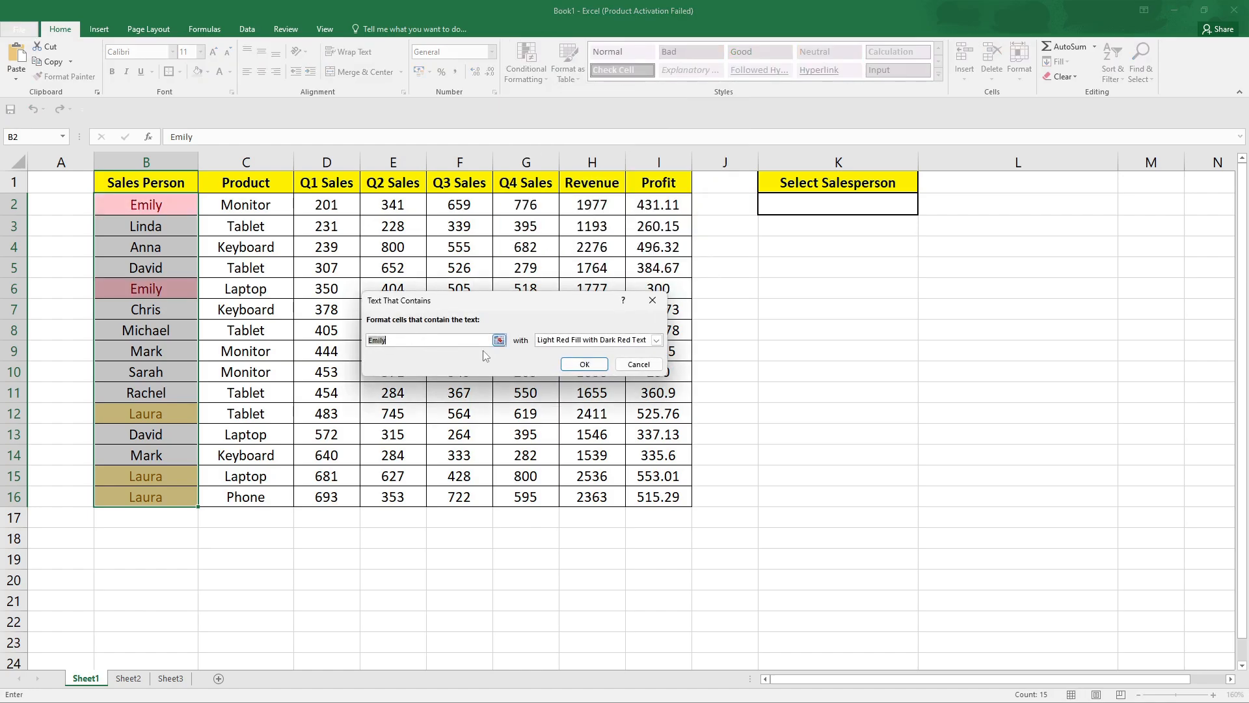
click(585, 365)
click(416, 360)
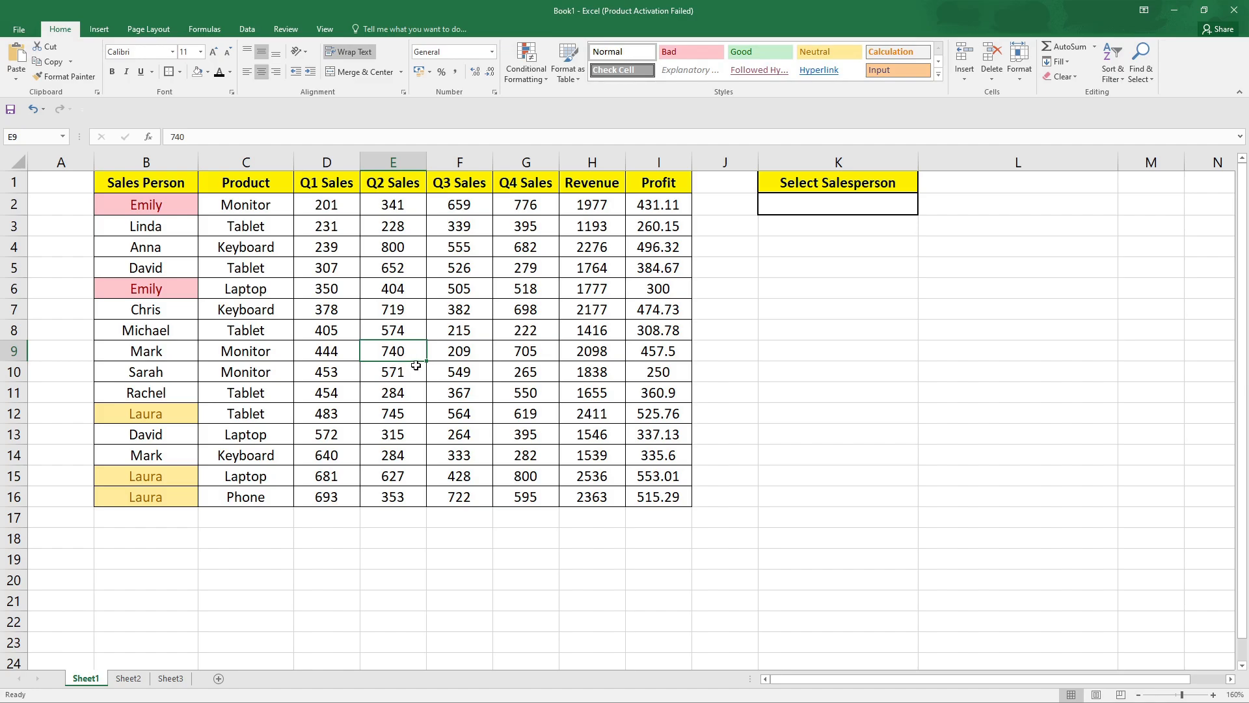
click(171, 229)
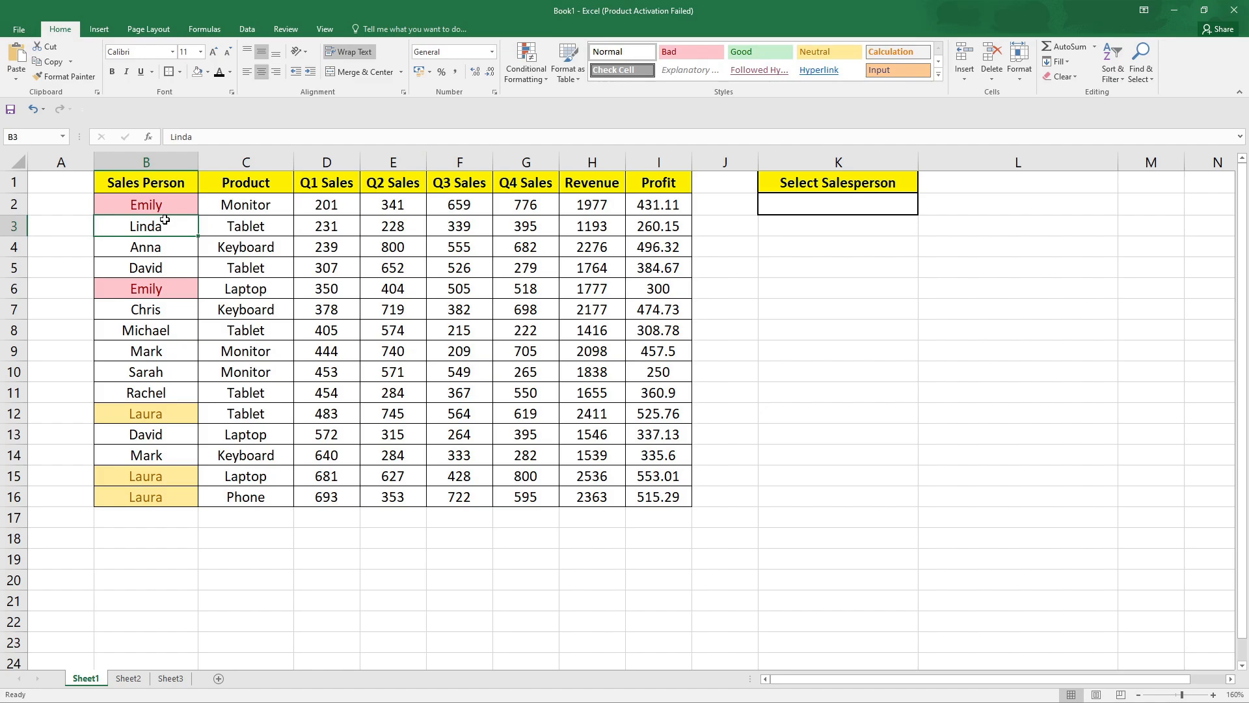
click(146, 352)
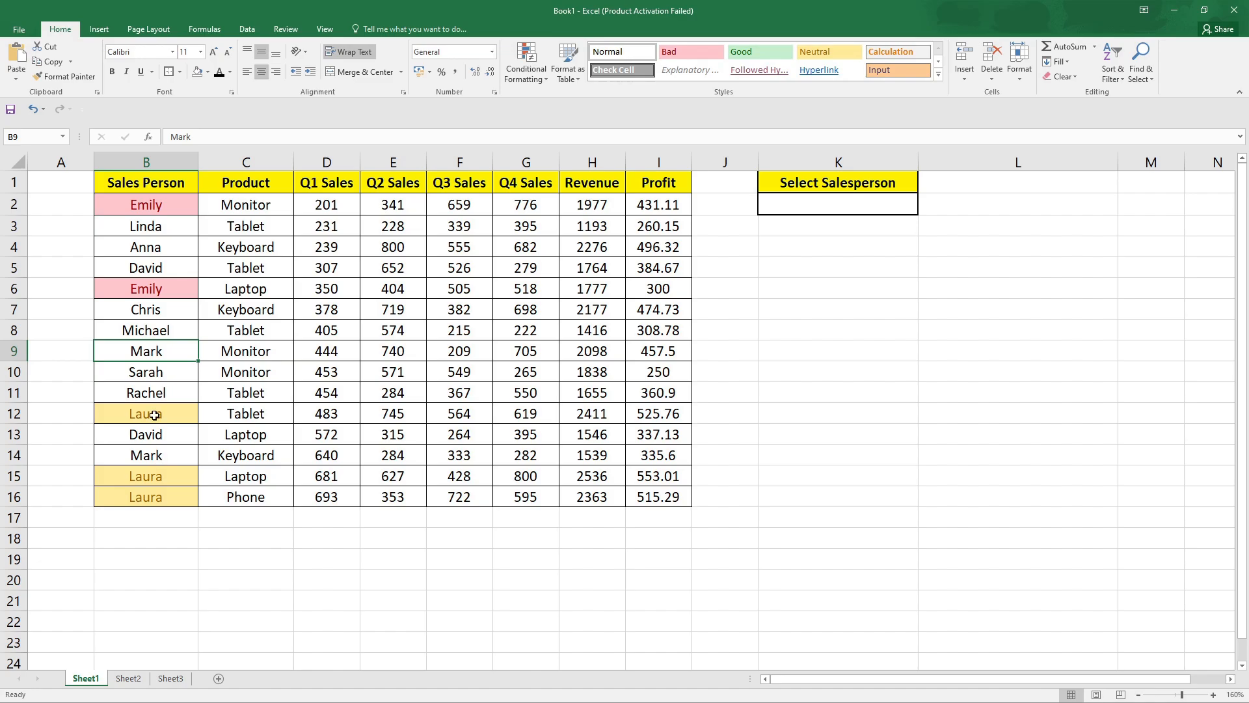
click(169, 309)
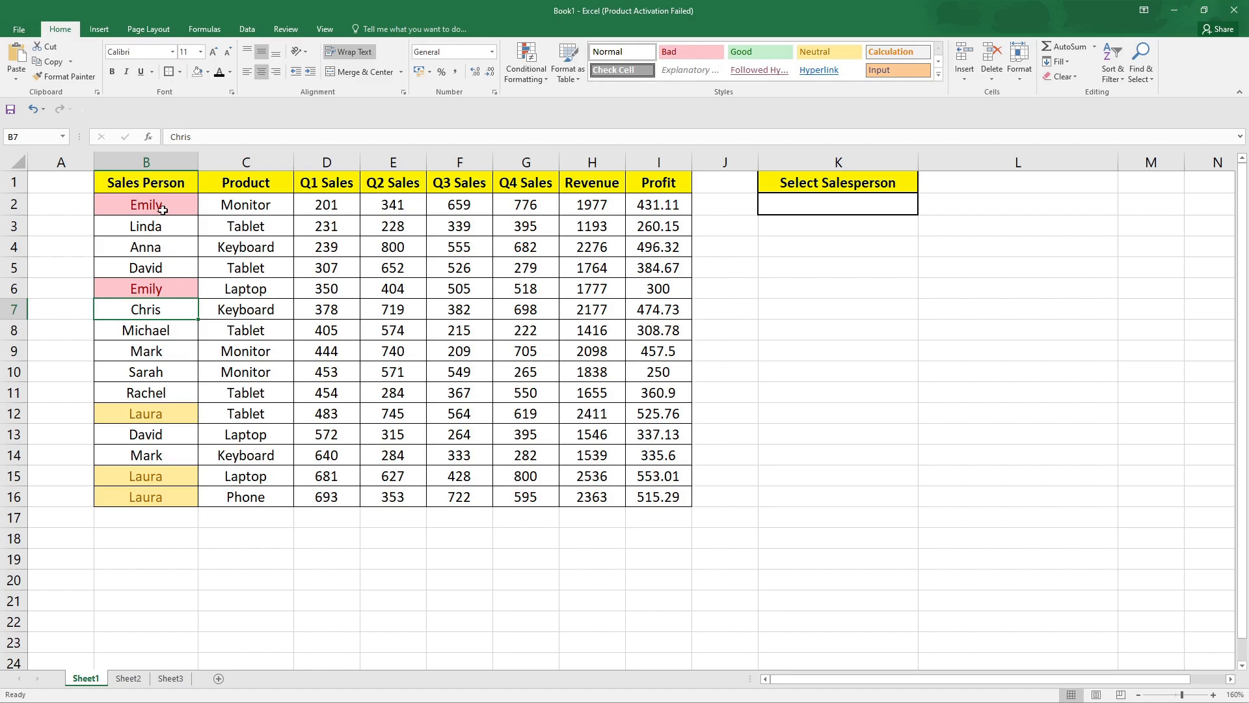
Clear the conditional formatting rules from the salesperson cells B2:B16.
drag(158, 207, 176, 496)
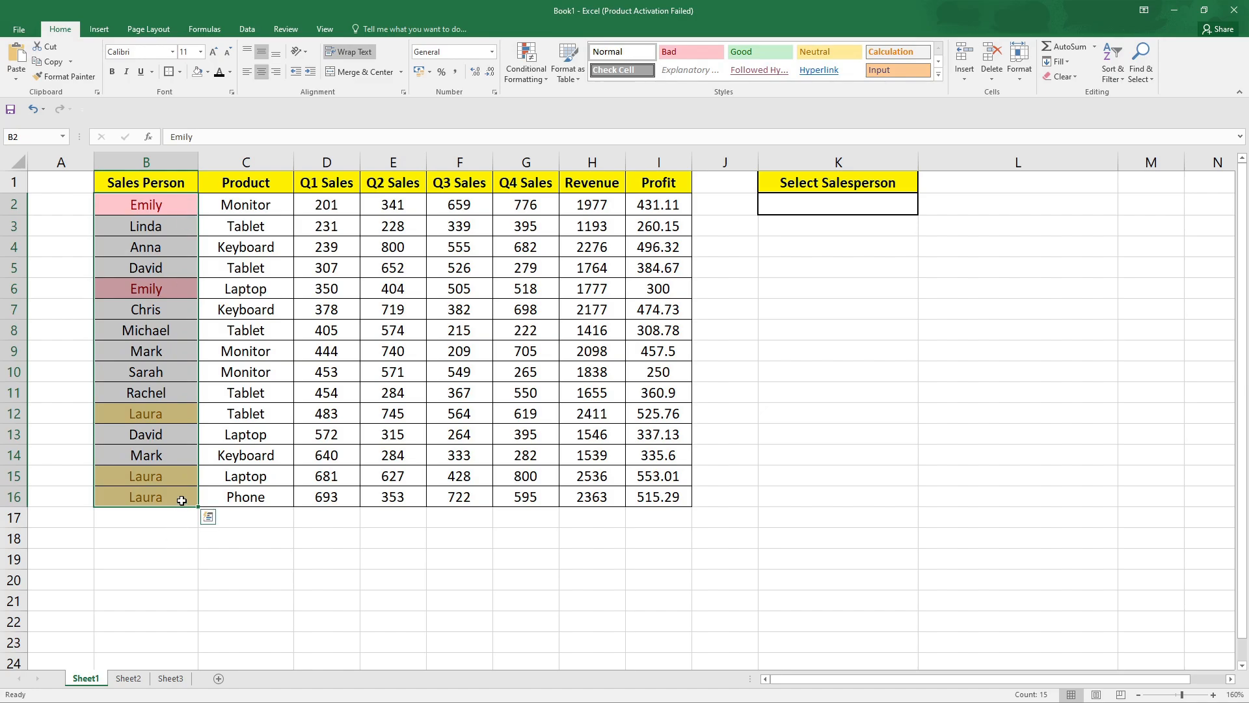
click(527, 65)
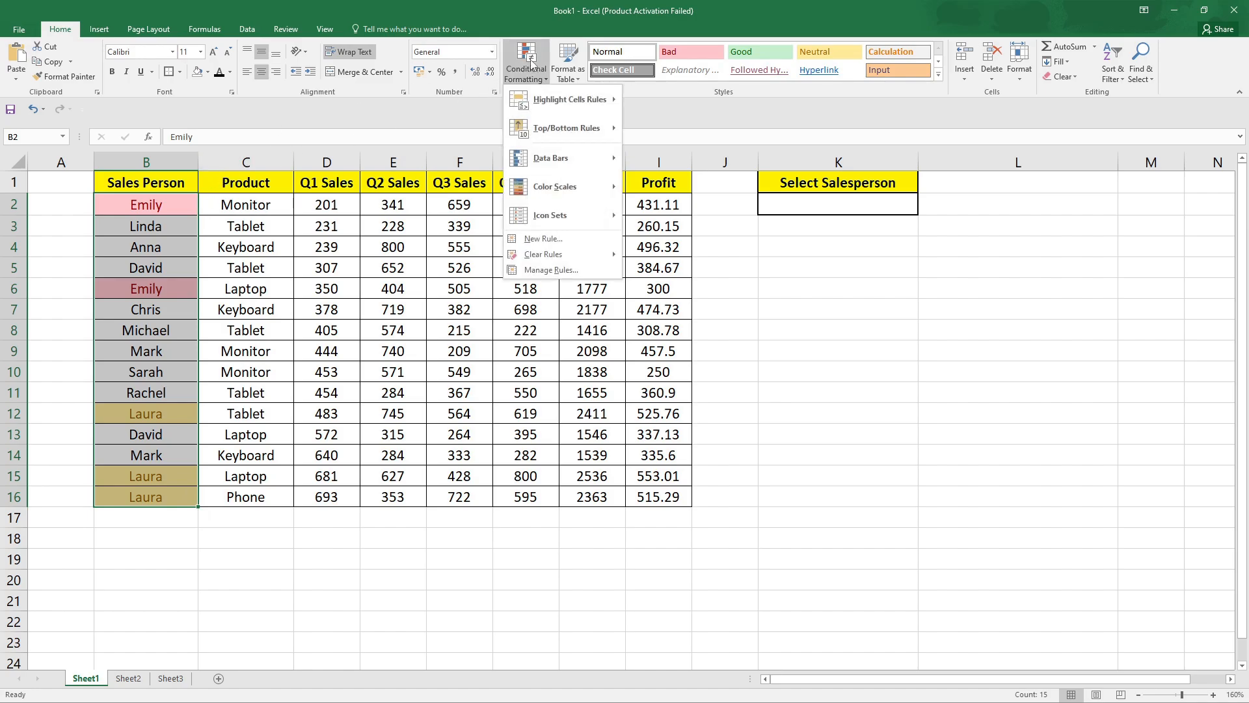
mouse_move(566, 254)
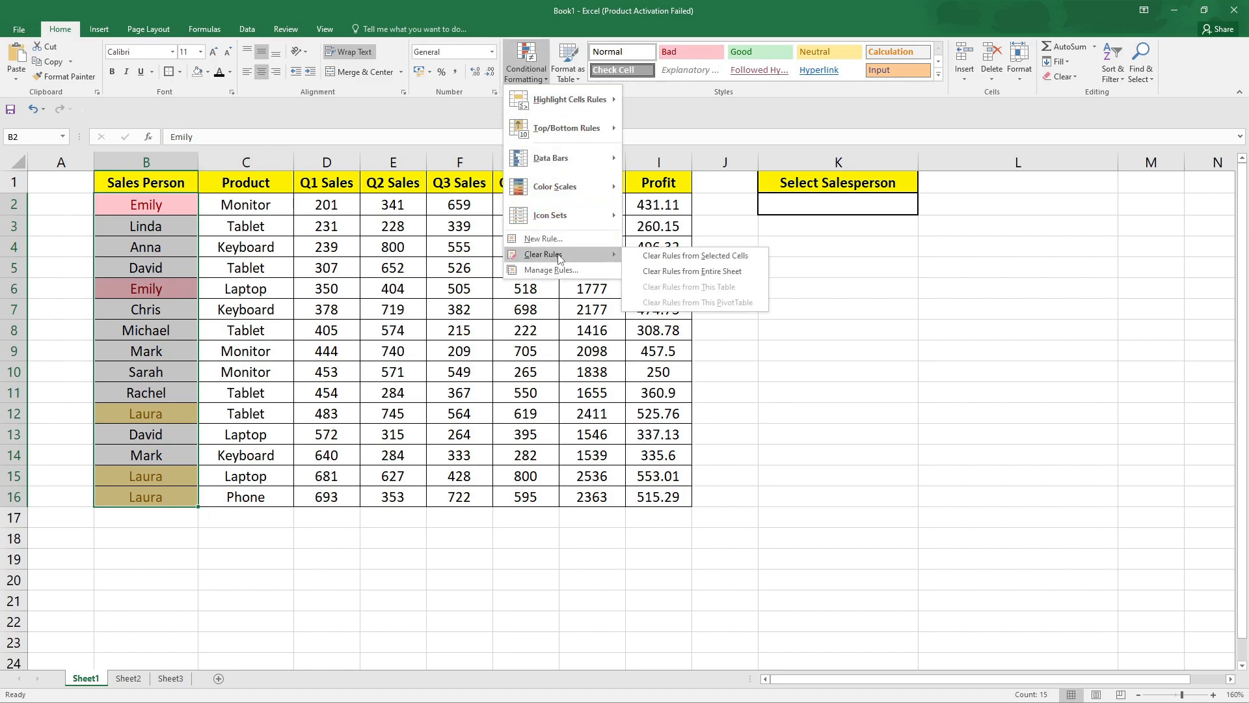
click(671, 256)
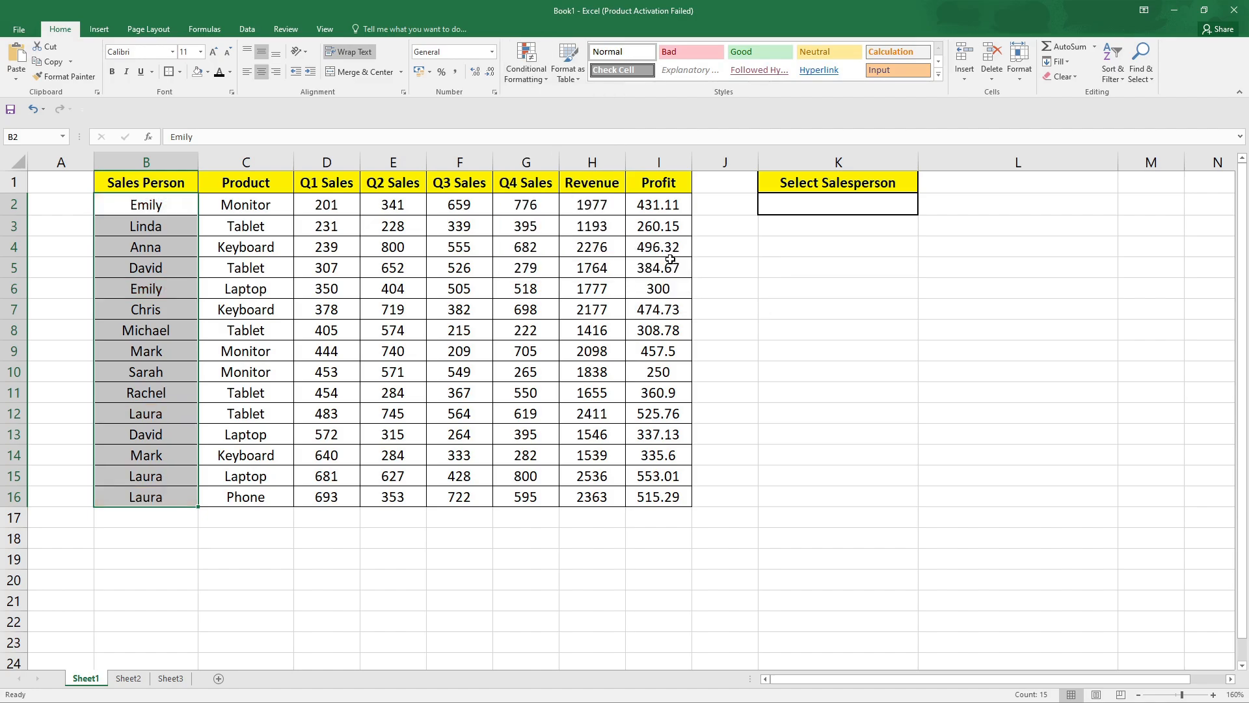
click(301, 326)
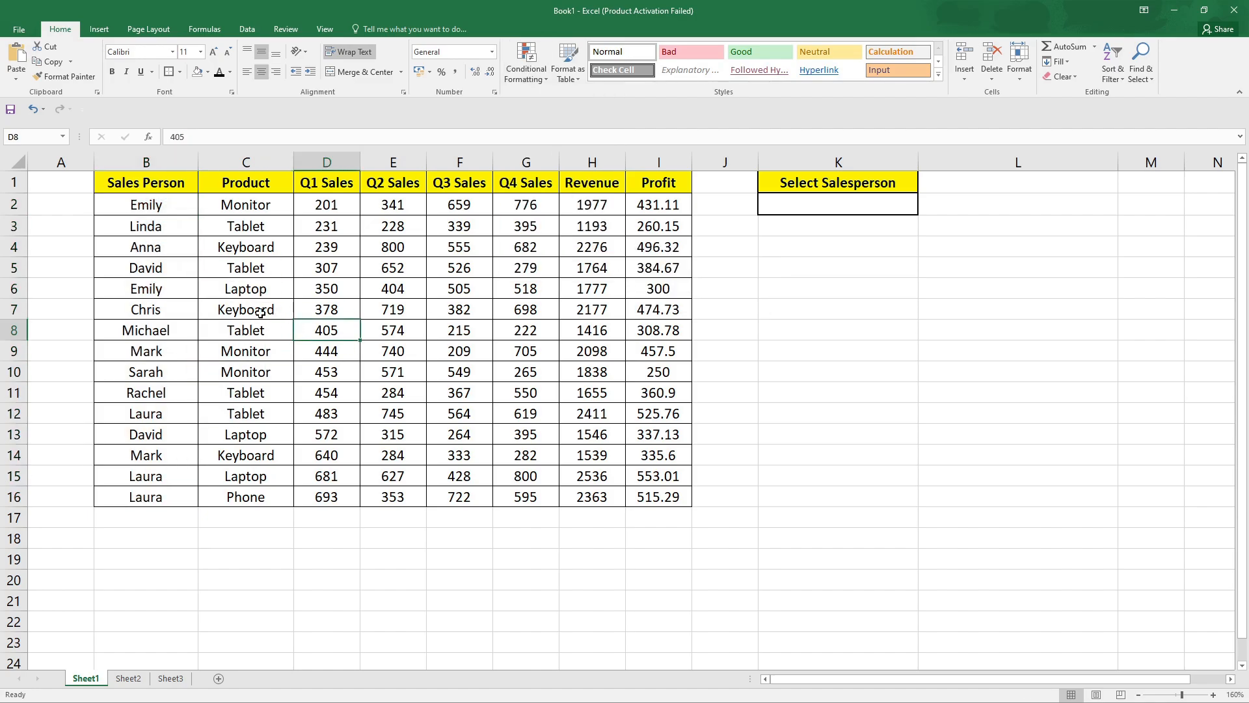
click(160, 206)
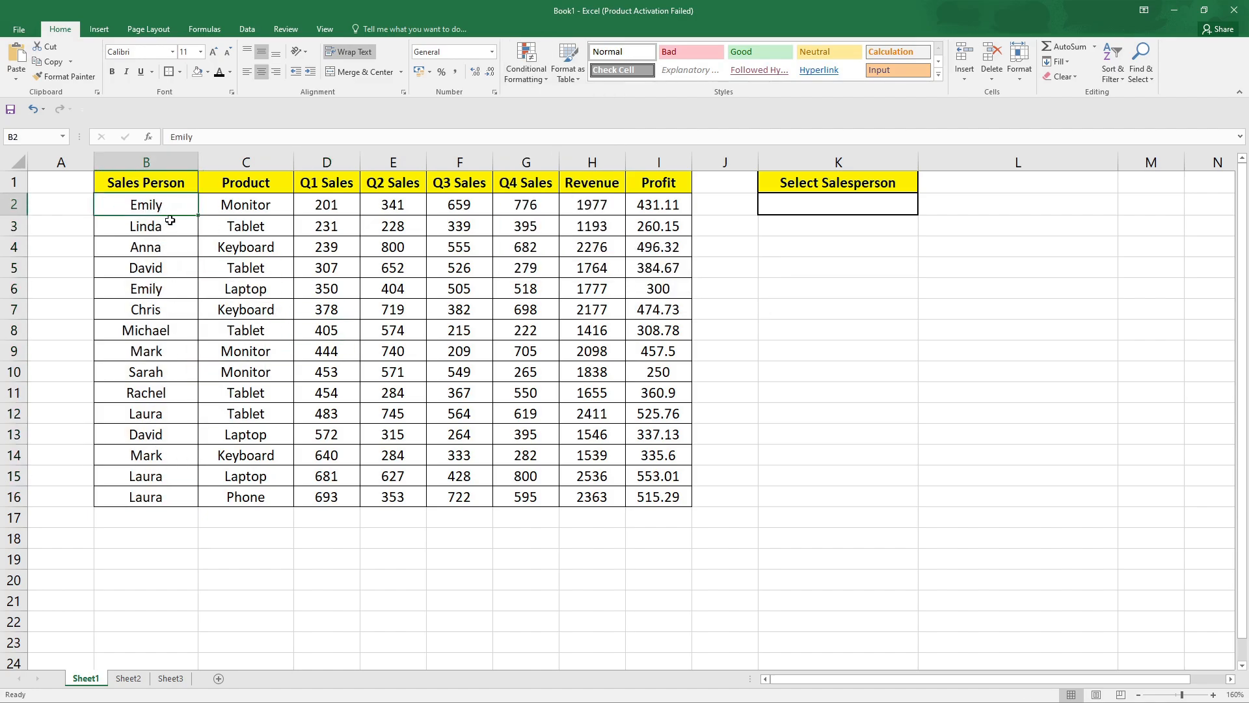
click(156, 459)
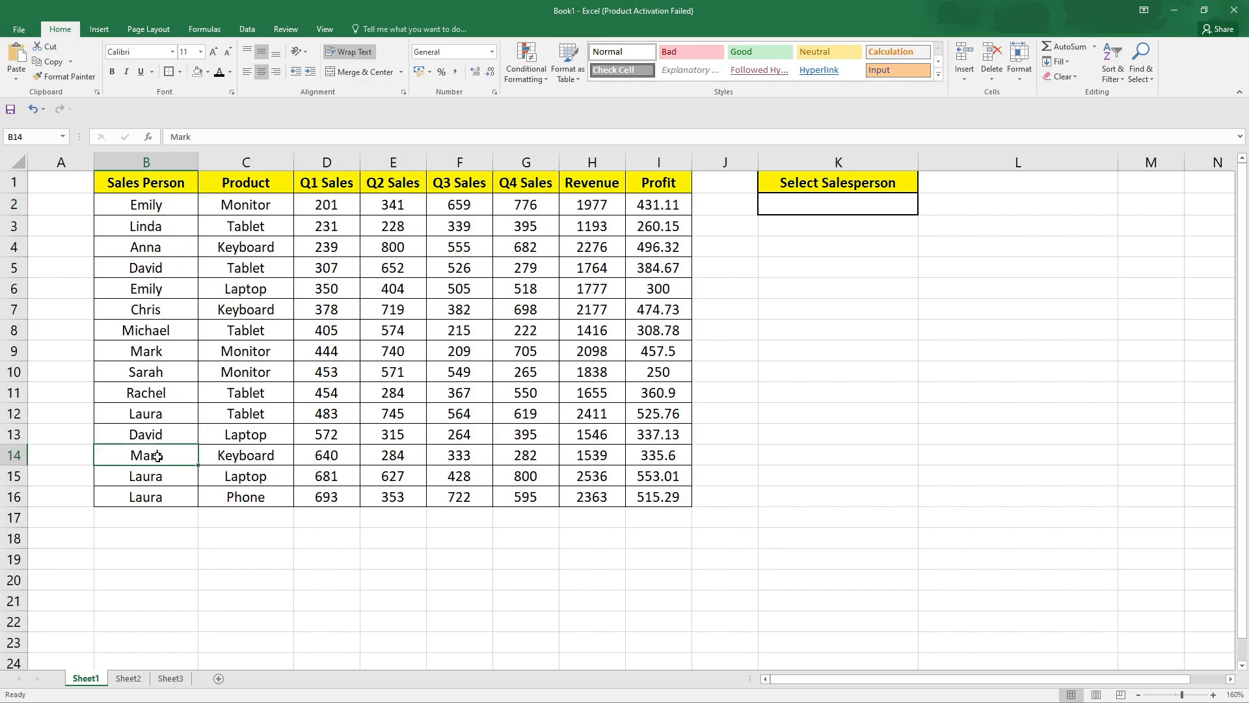
click(153, 204)
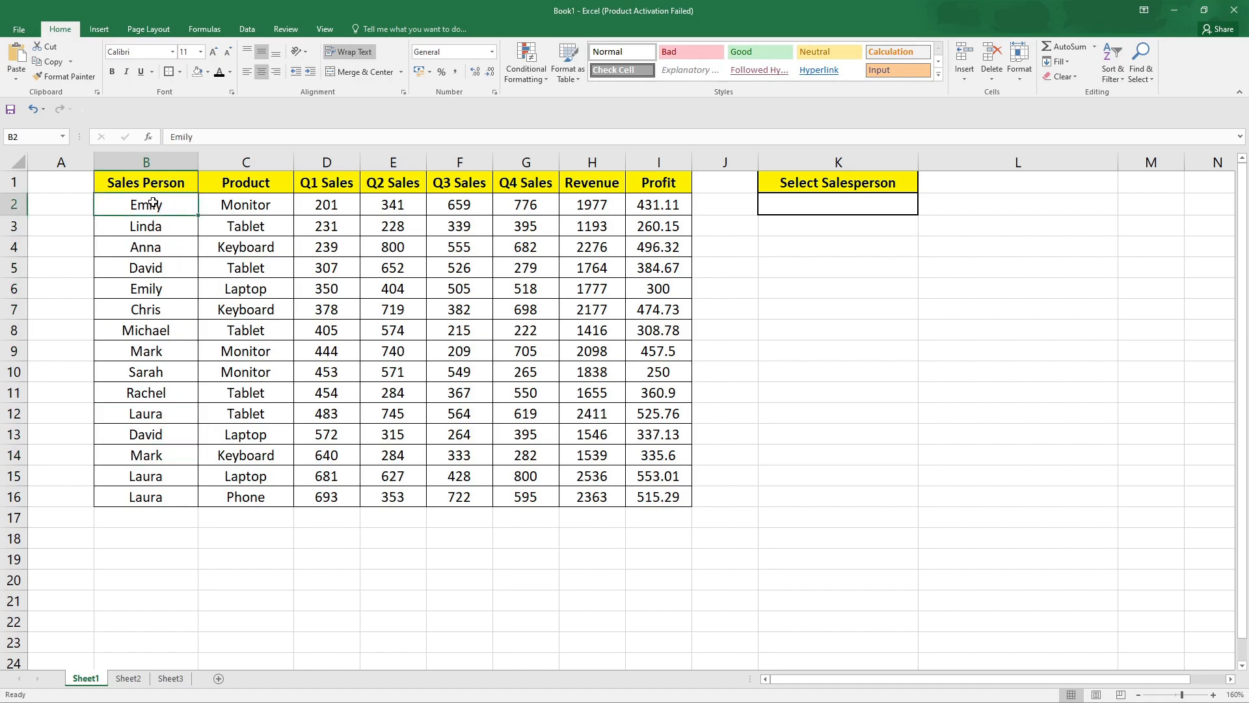
click(157, 352)
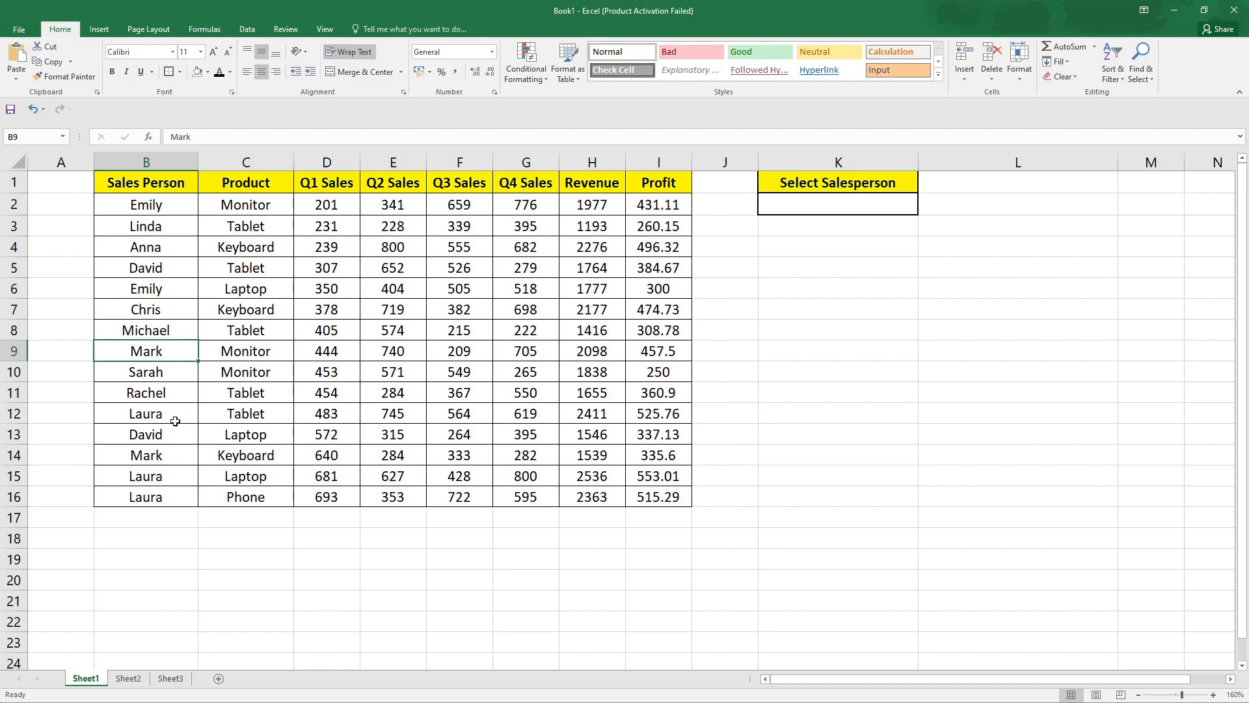
click(828, 185)
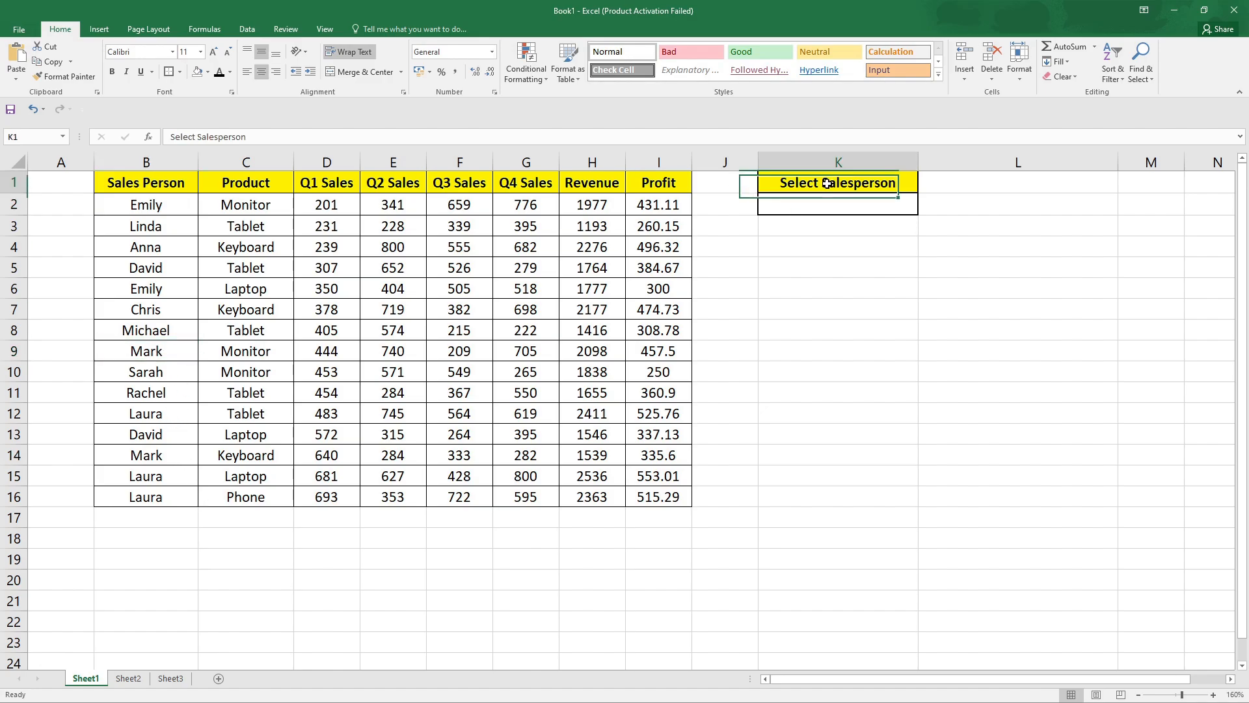
Add data validation to K2 that allows a List with the source =$B$2:$B$16.
click(853, 206)
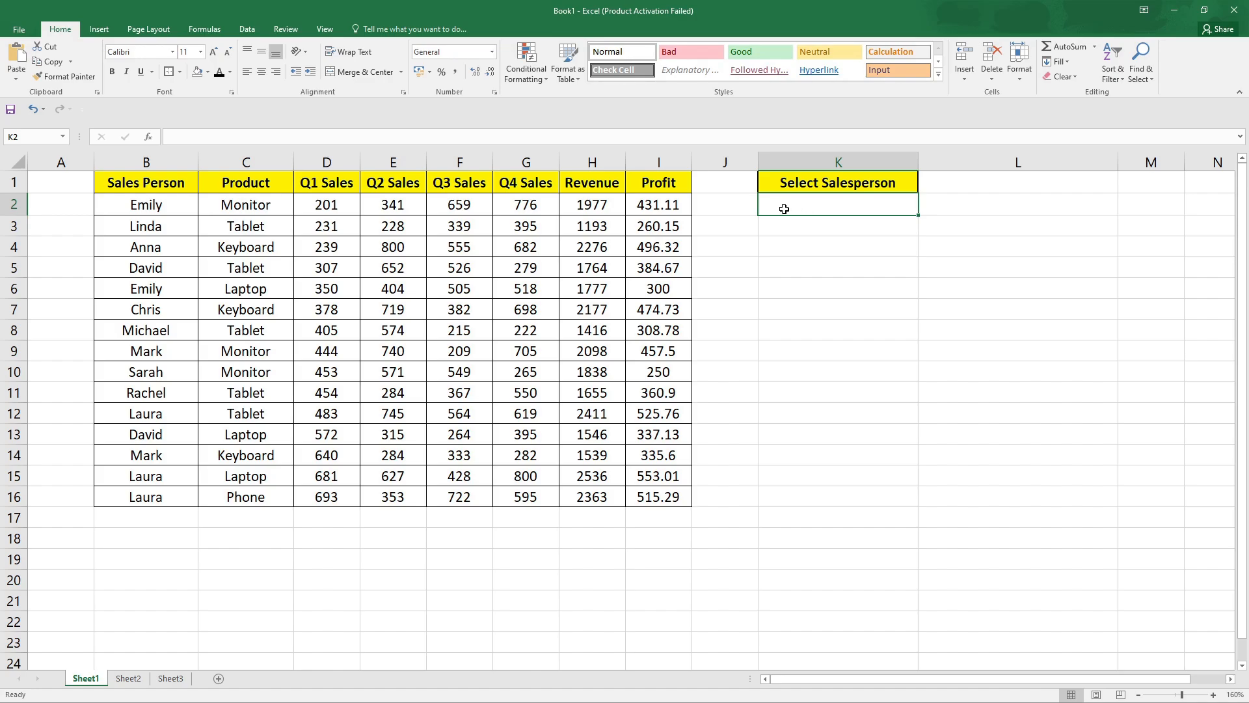
click(248, 29)
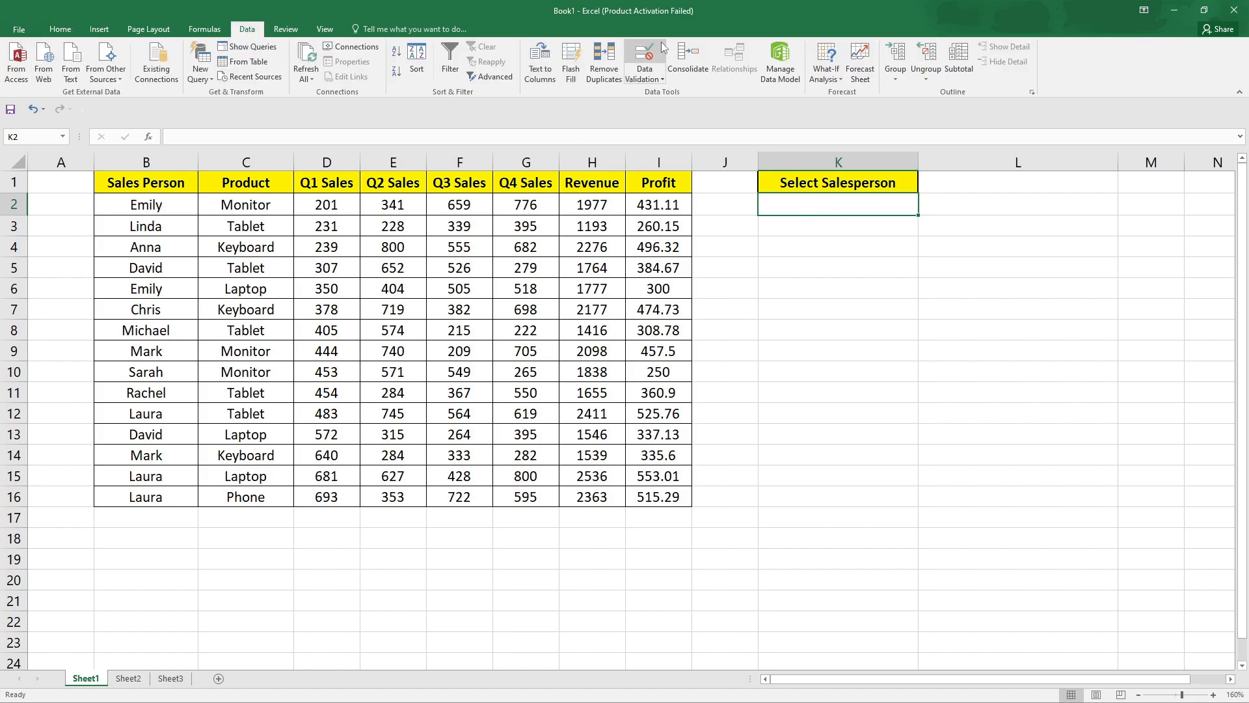
click(654, 63)
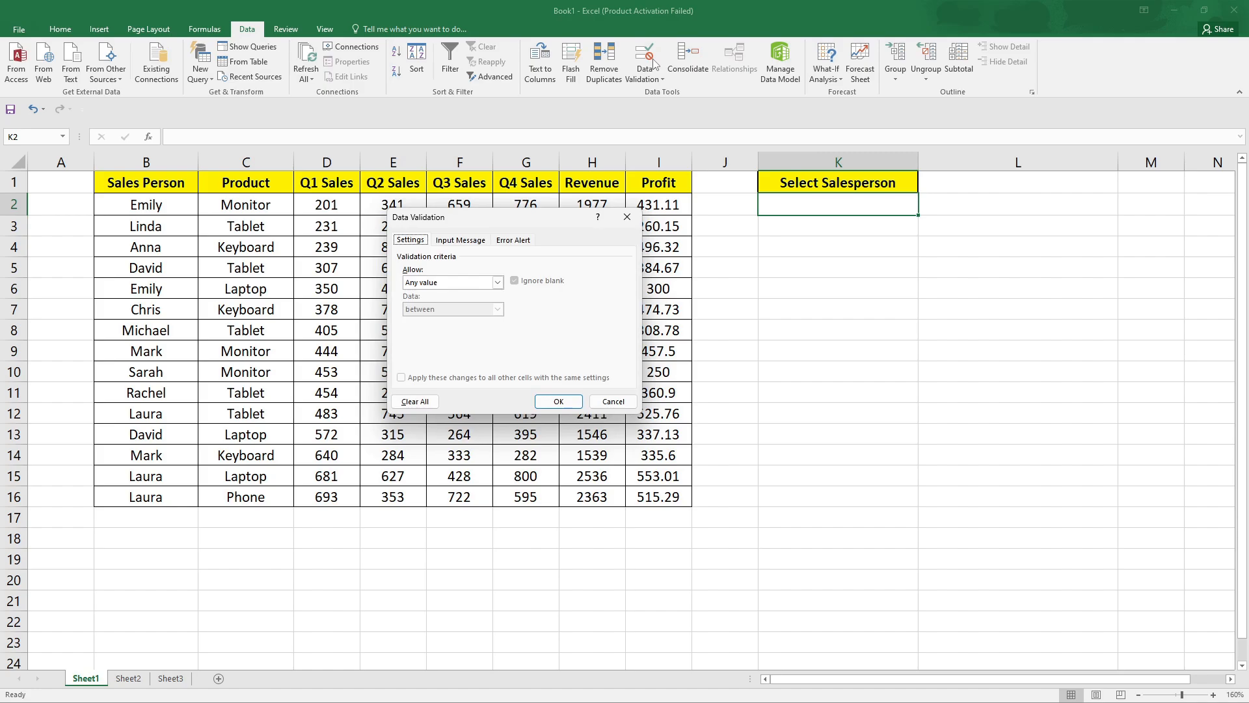
click(436, 284)
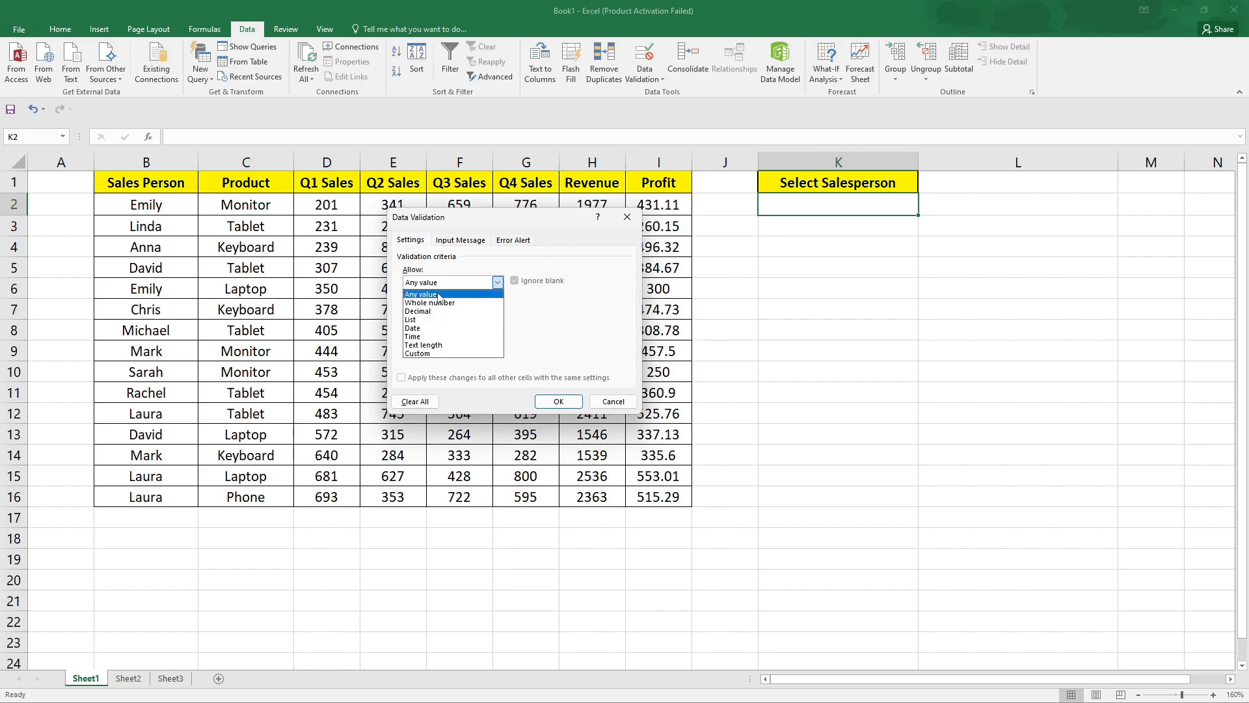
click(431, 318)
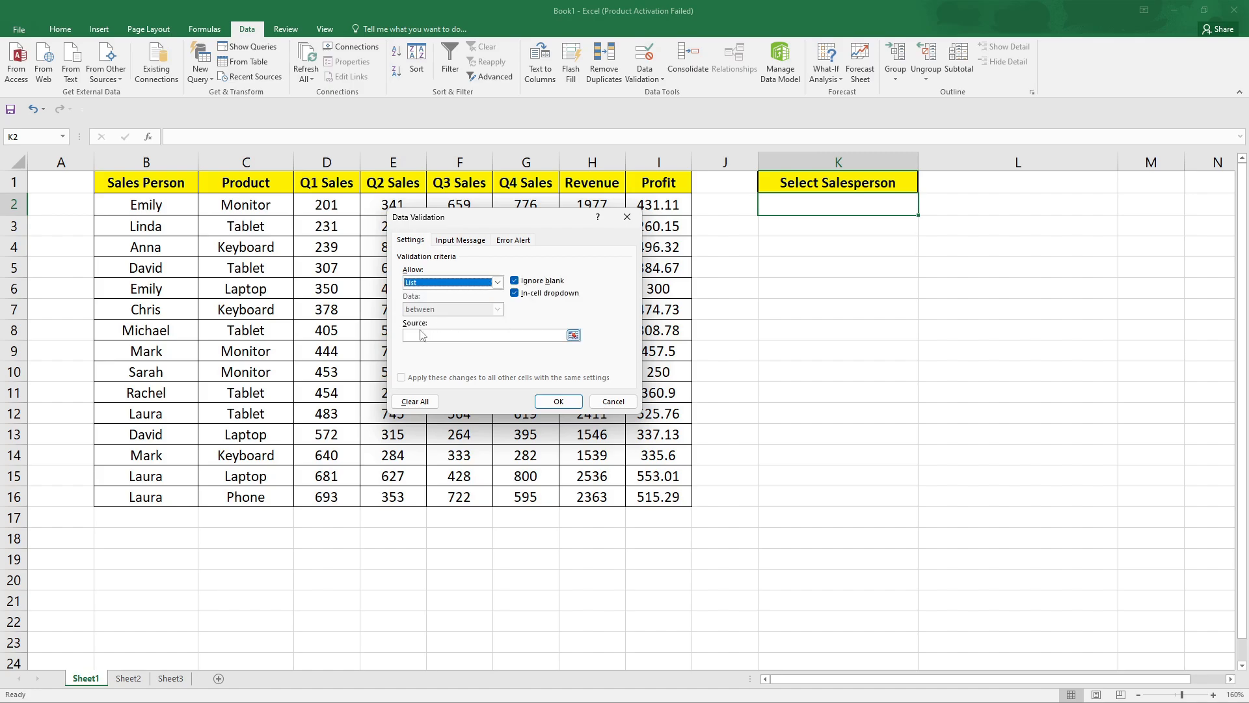
click(421, 335)
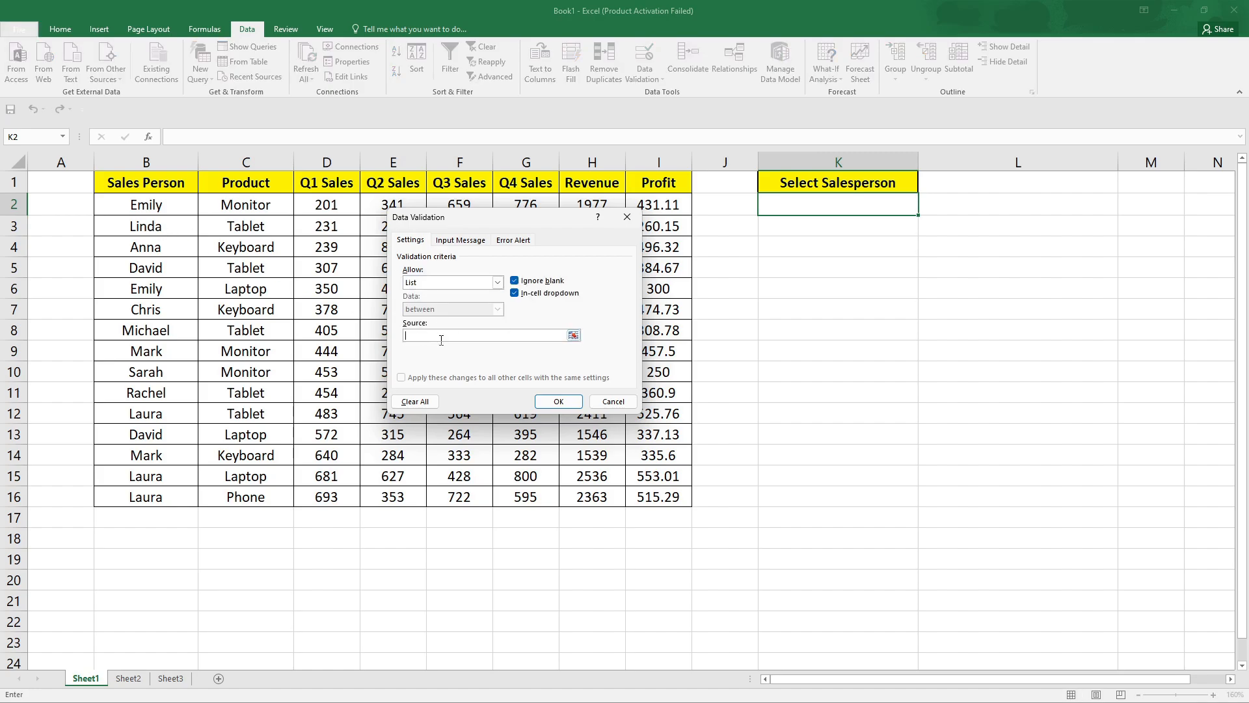
drag(163, 205, 167, 481)
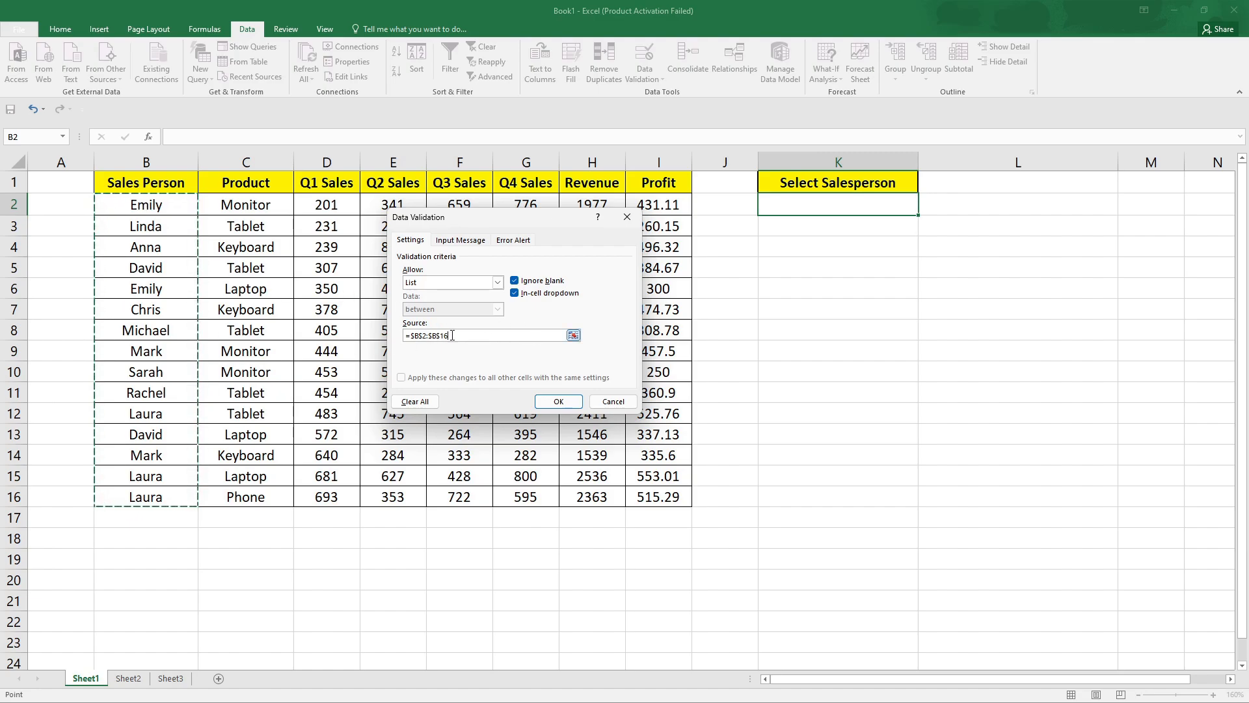
click(558, 402)
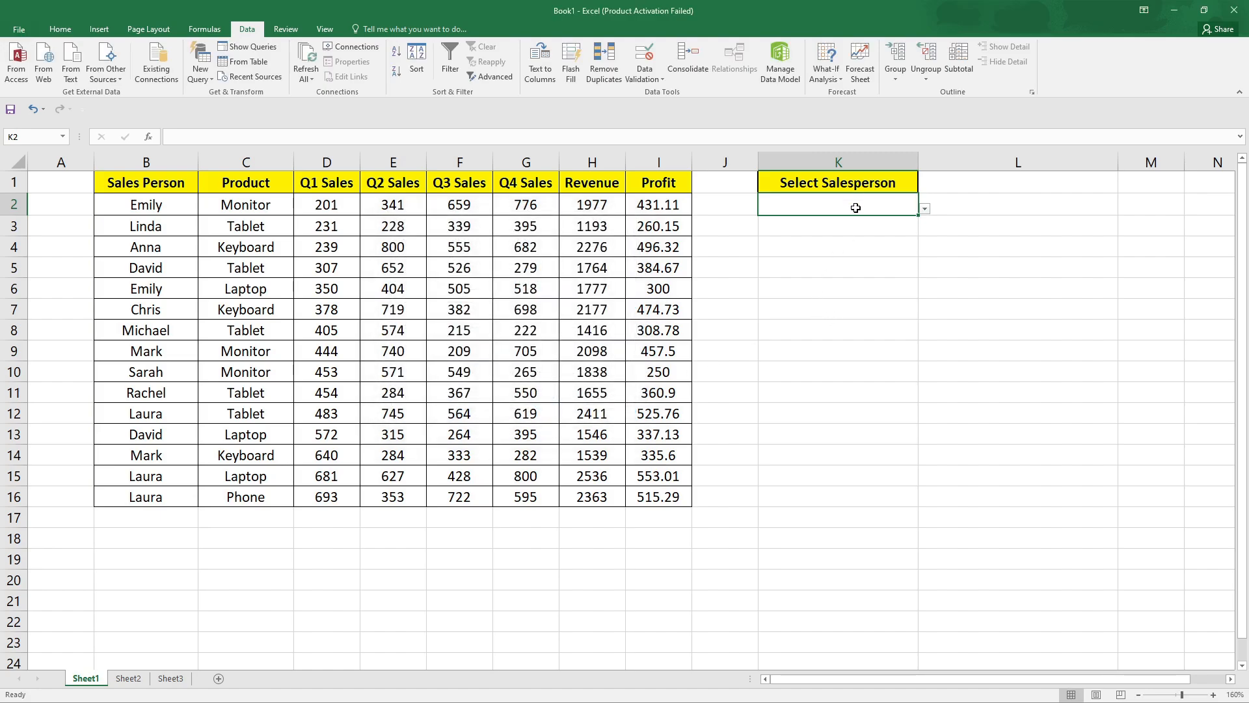
Choose the salesperson name matching B4 from the dropdown list in K2.
click(924, 210)
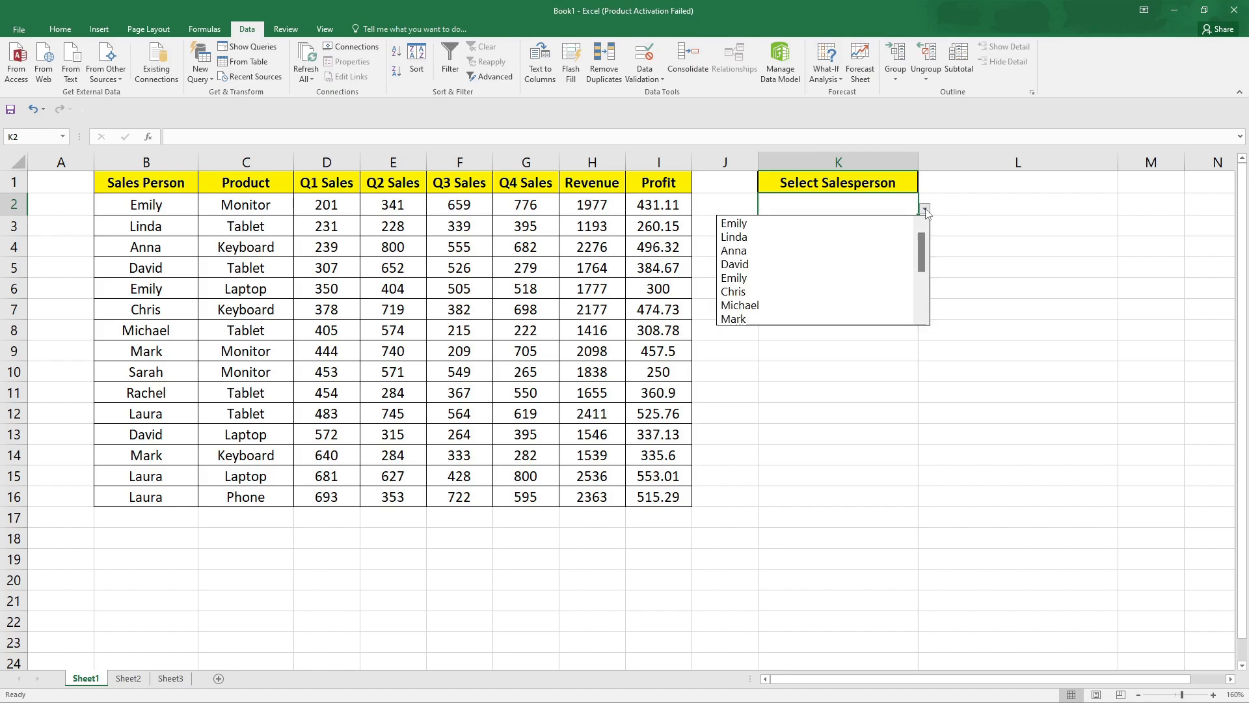
drag(923, 239, 926, 207)
click(773, 250)
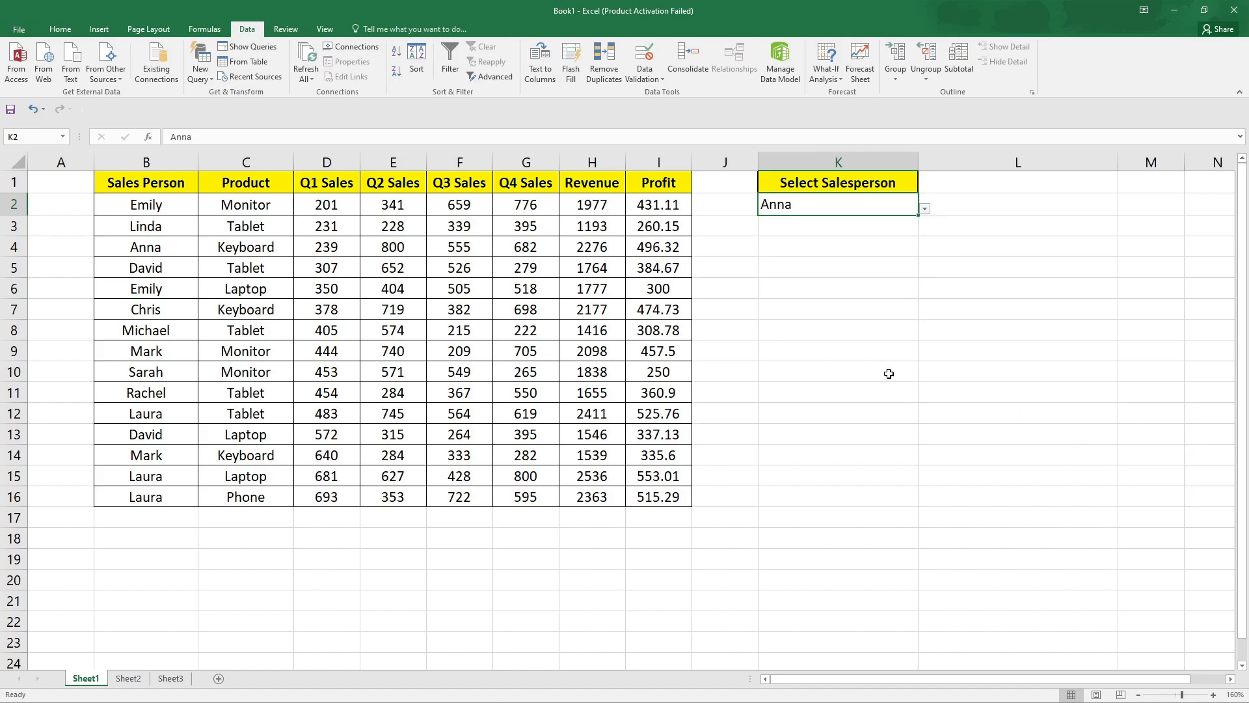
Add a Text that Contains rule on B2:B16 referencing =$K$2, using Green Fill with Dark Green Text.
drag(123, 215, 148, 496)
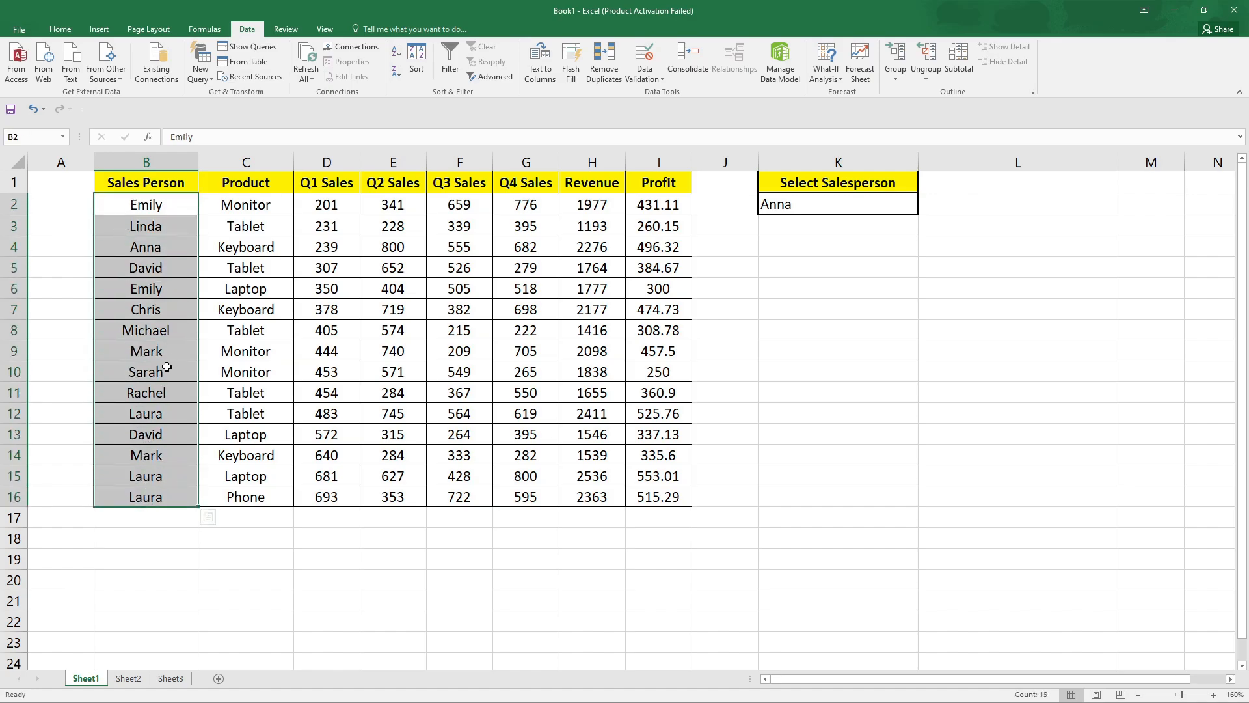
click(57, 30)
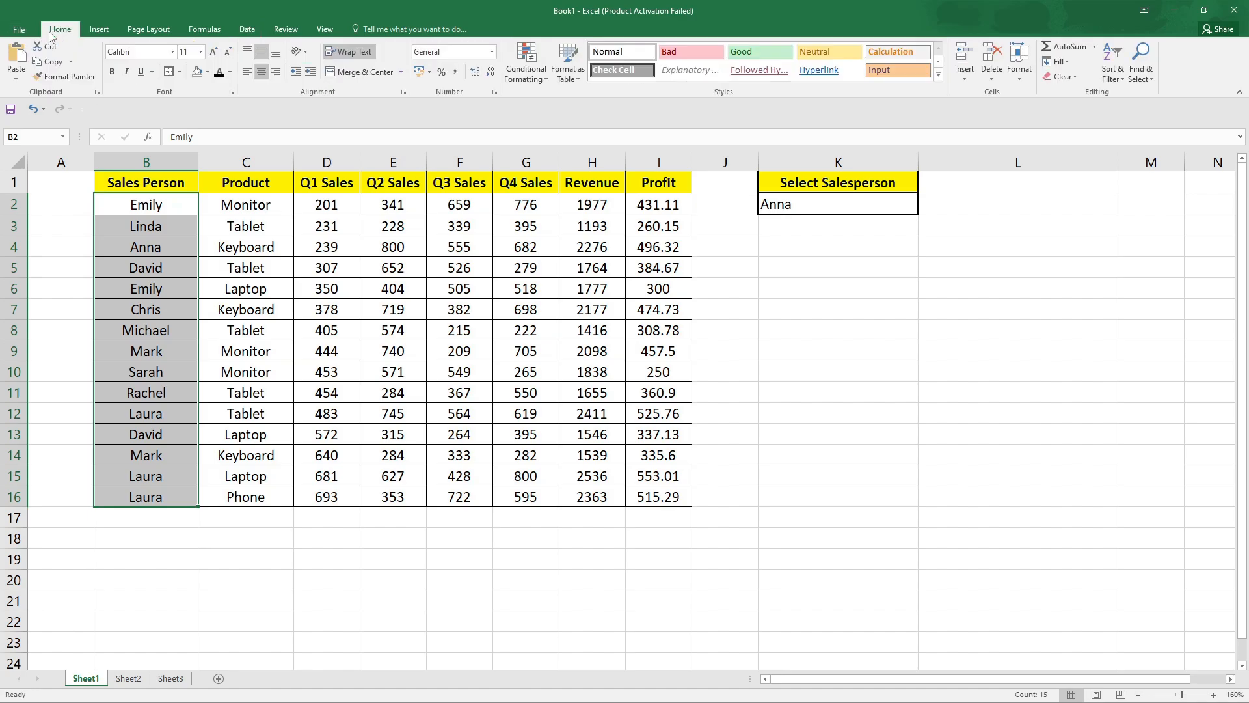
click(529, 57)
mouse_move(548, 100)
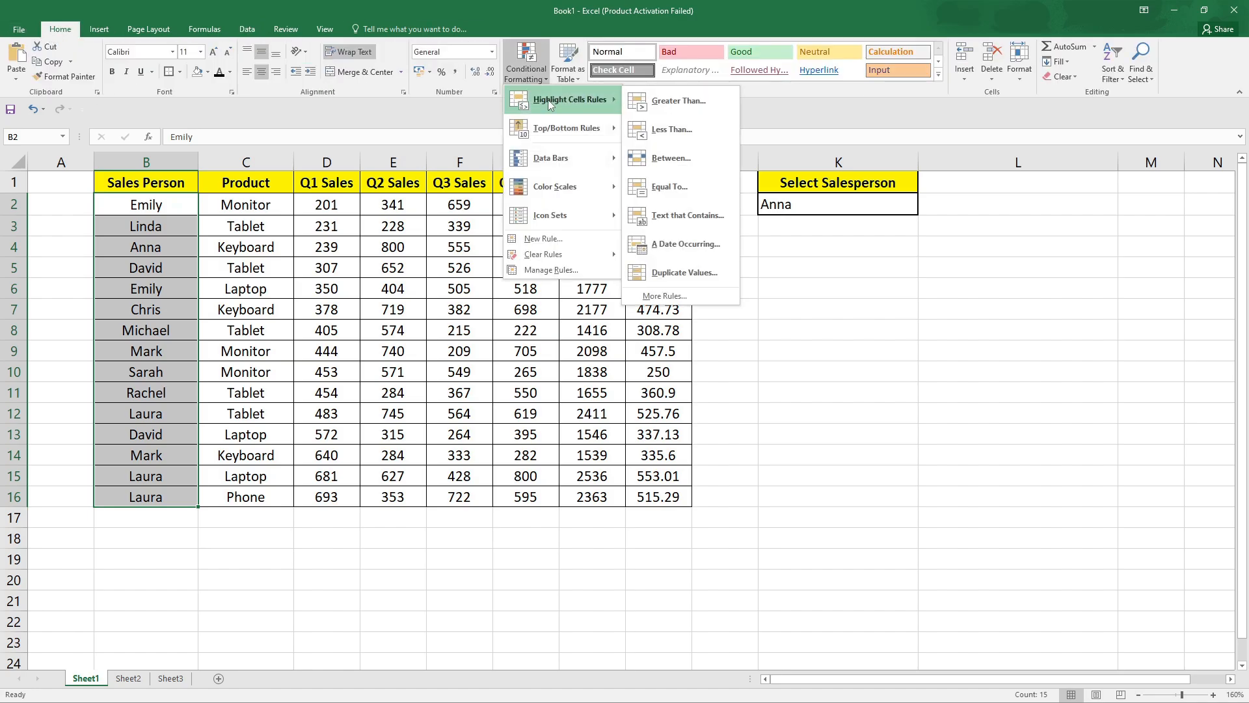
click(668, 217)
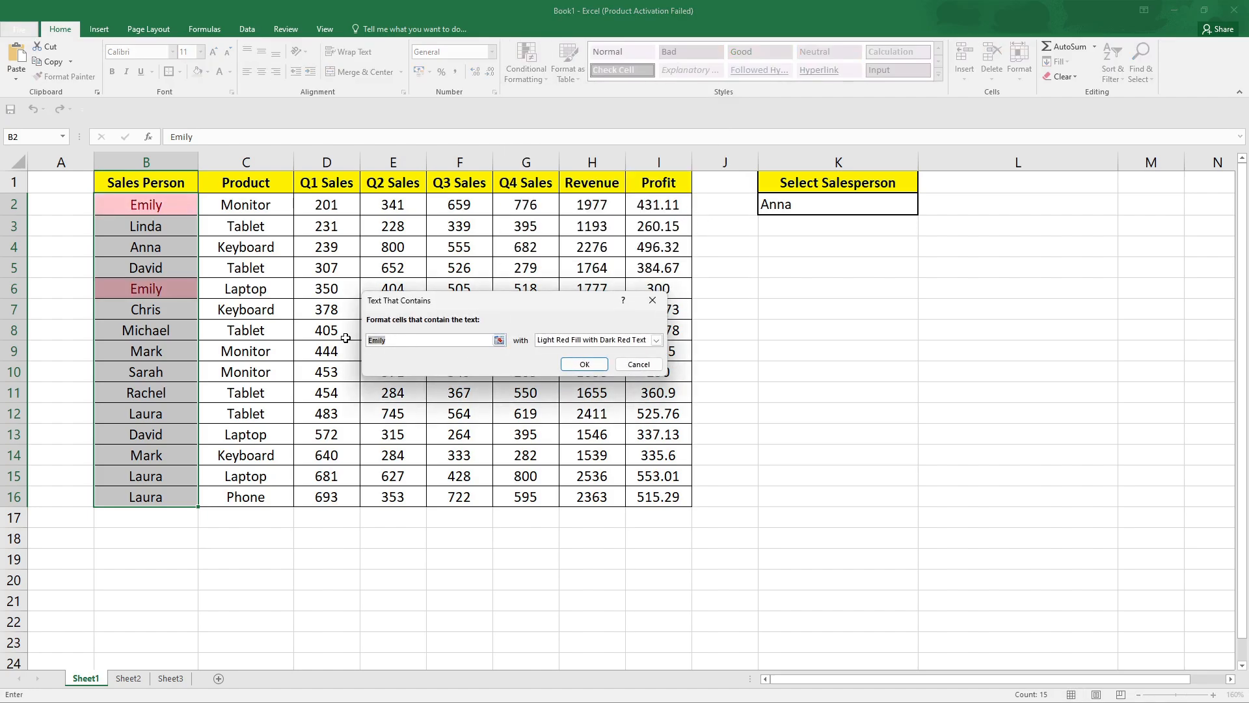
key(BackSpace)
click(873, 209)
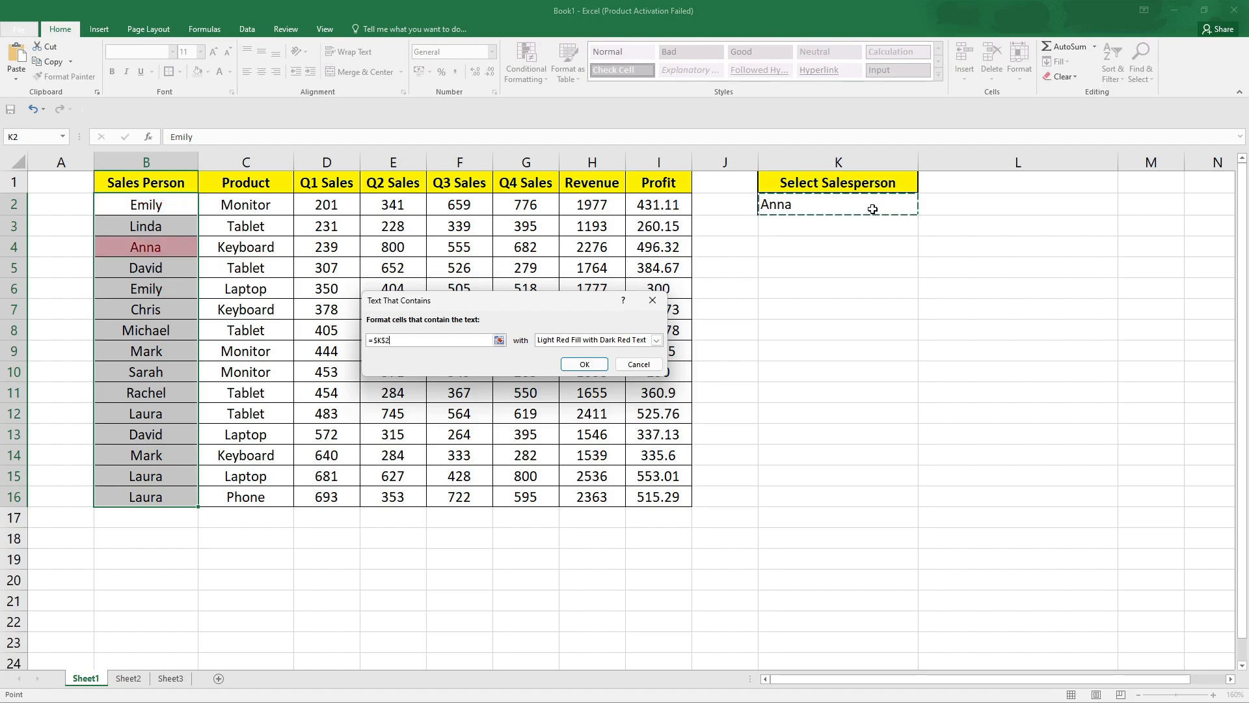
click(572, 341)
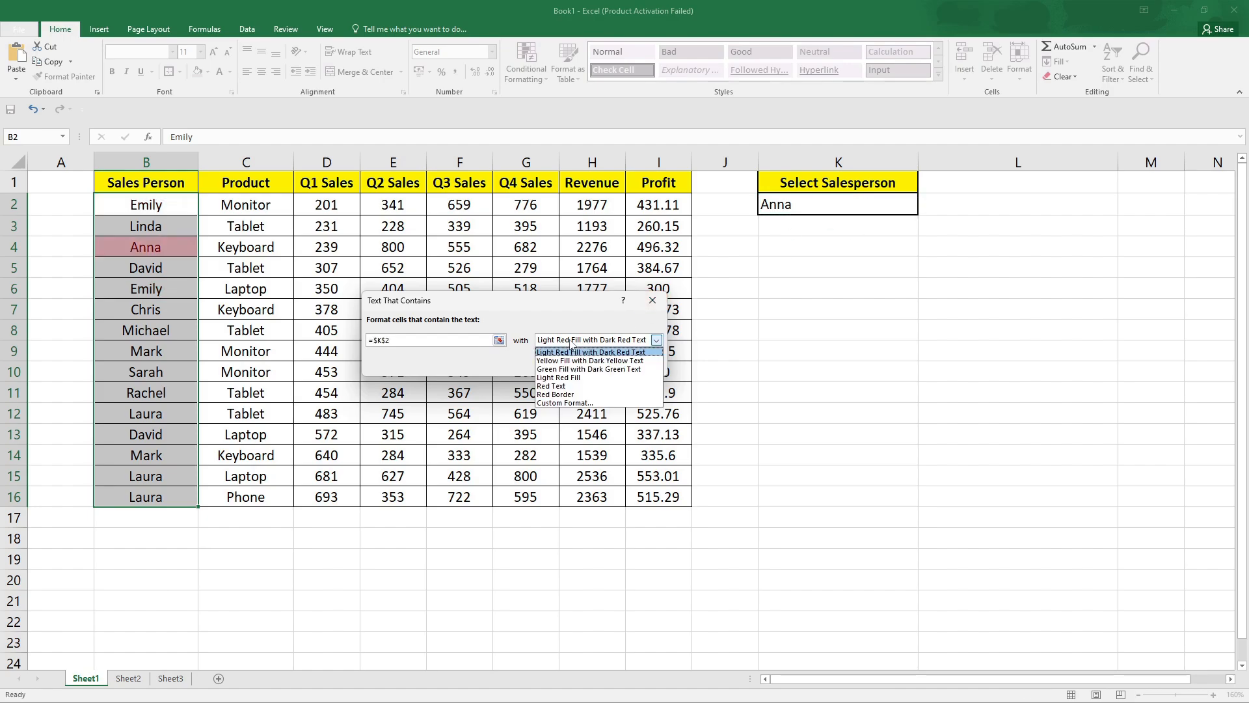
click(573, 369)
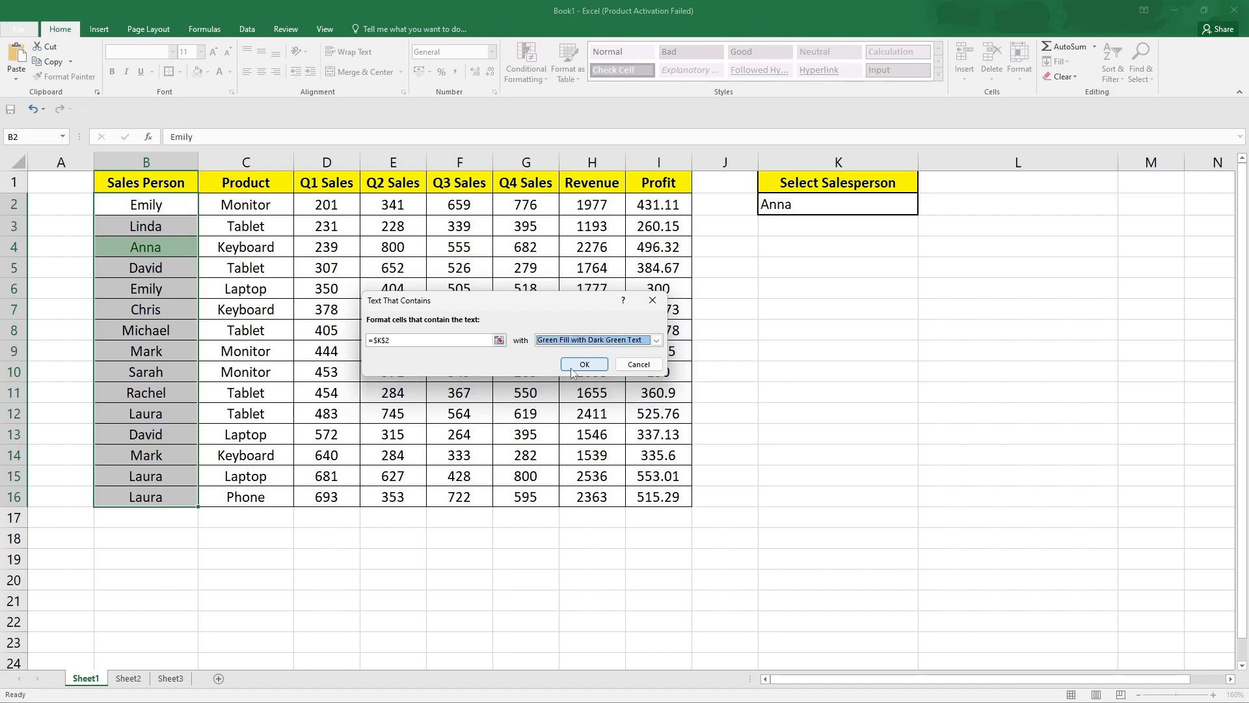
click(584, 364)
click(311, 297)
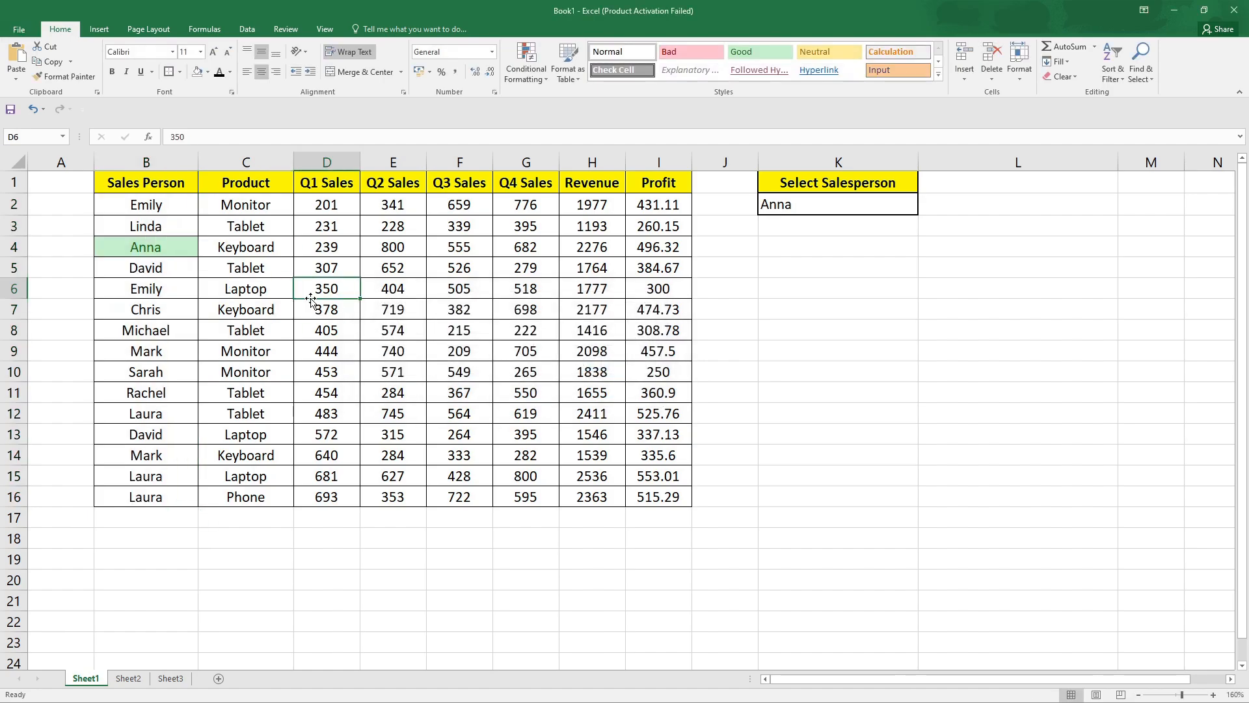
Test the highlighting by switching K2's dropdown selection to the salespeople in B9, B10 and B13 in turn.
click(833, 204)
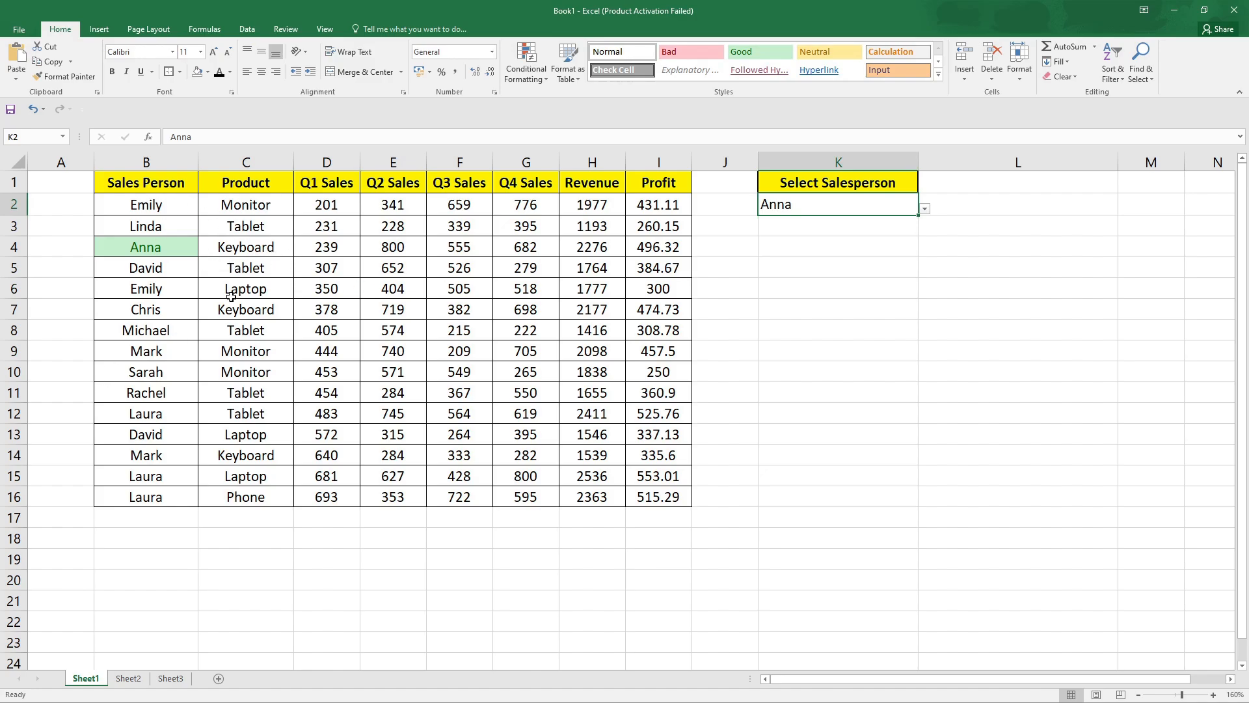
click(924, 208)
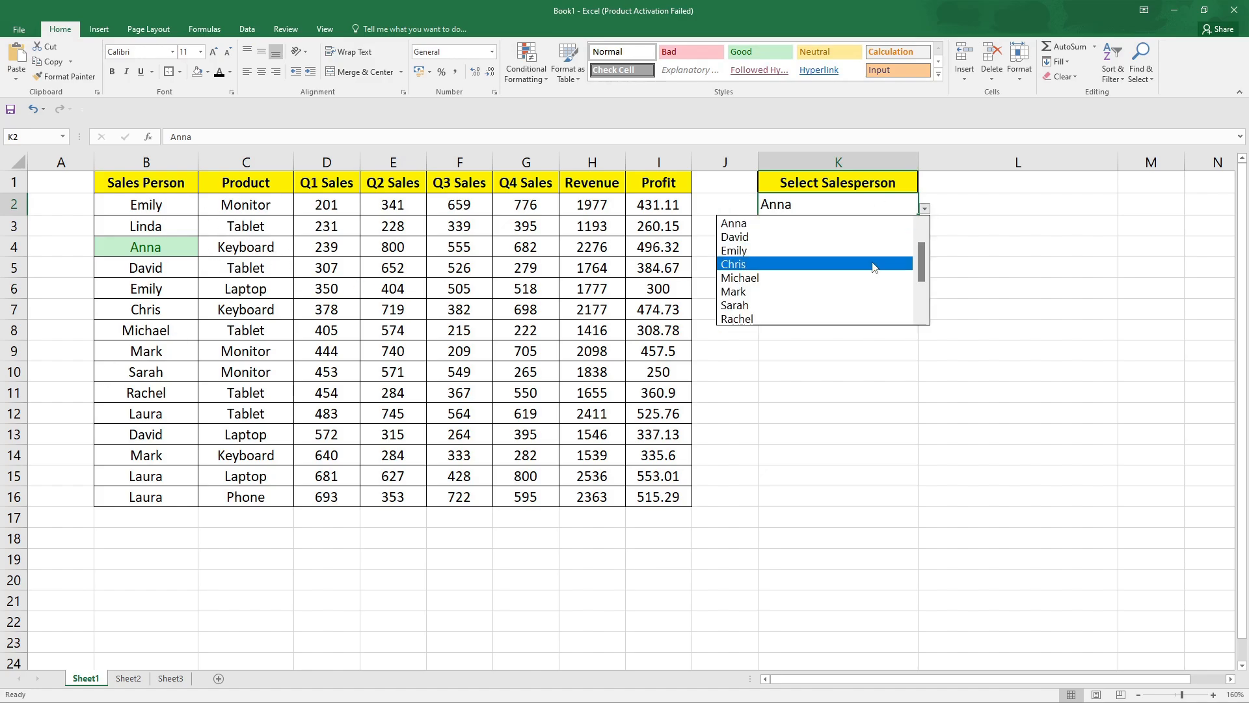
click(817, 293)
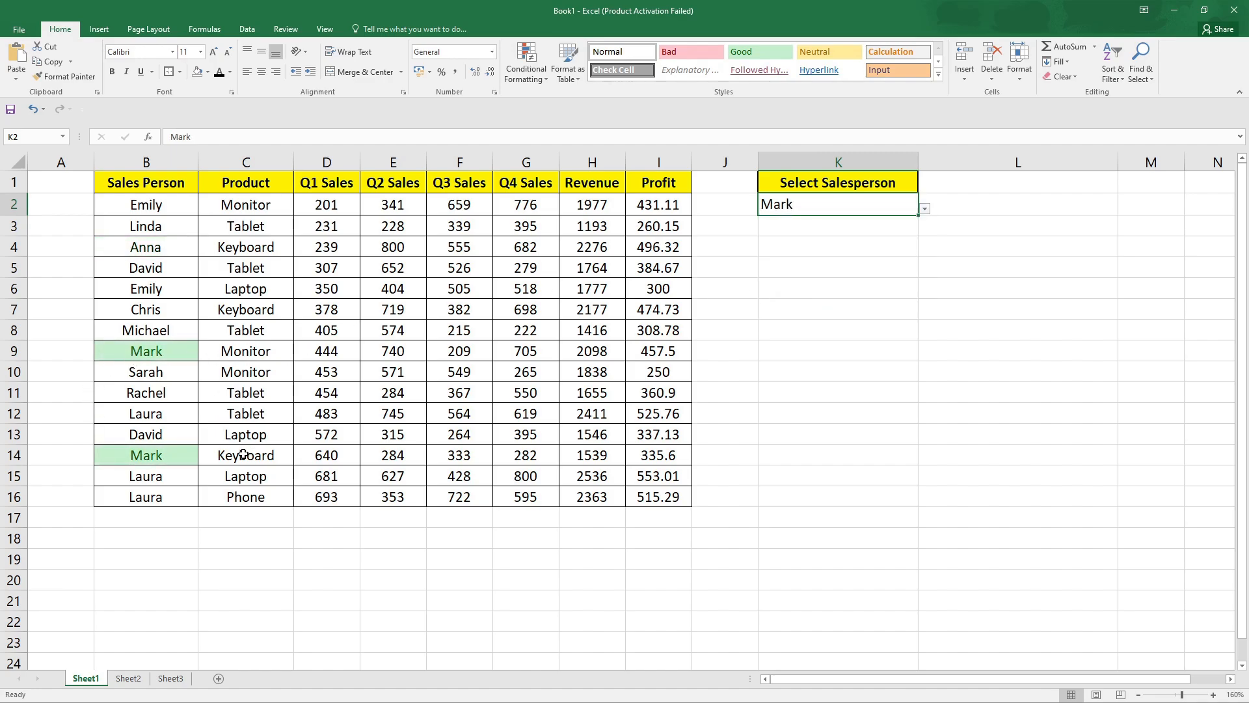
click(924, 208)
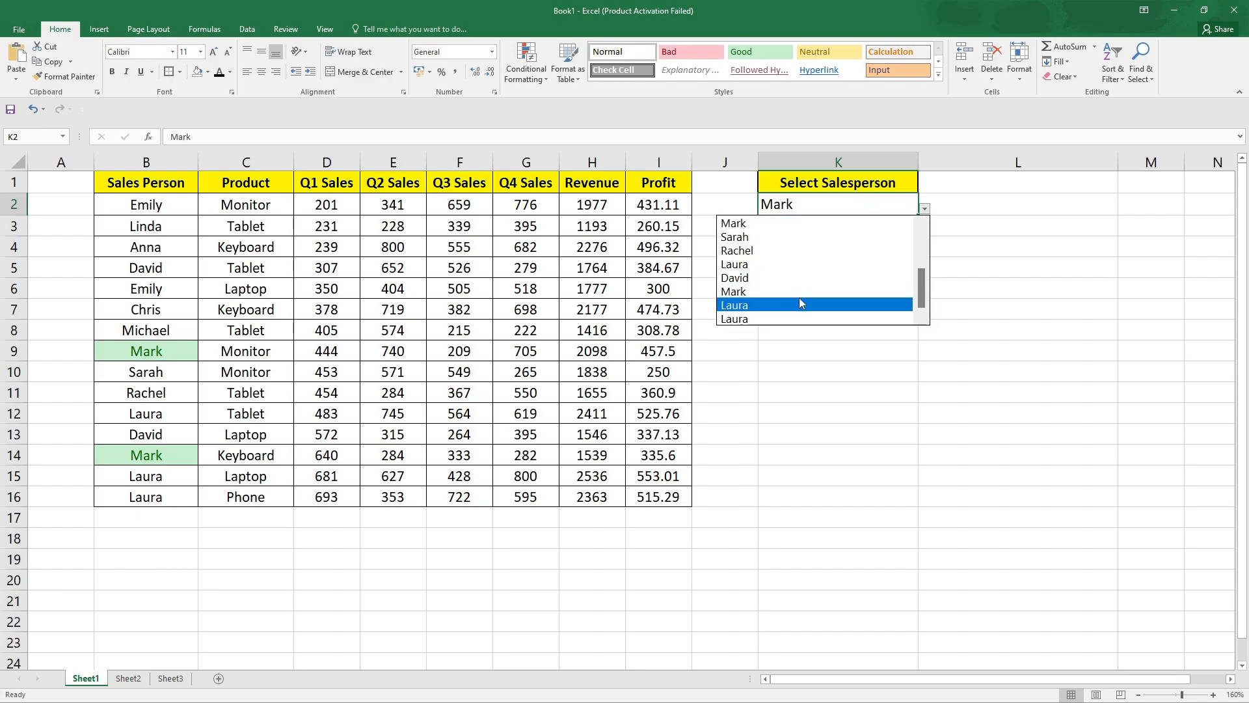
click(772, 237)
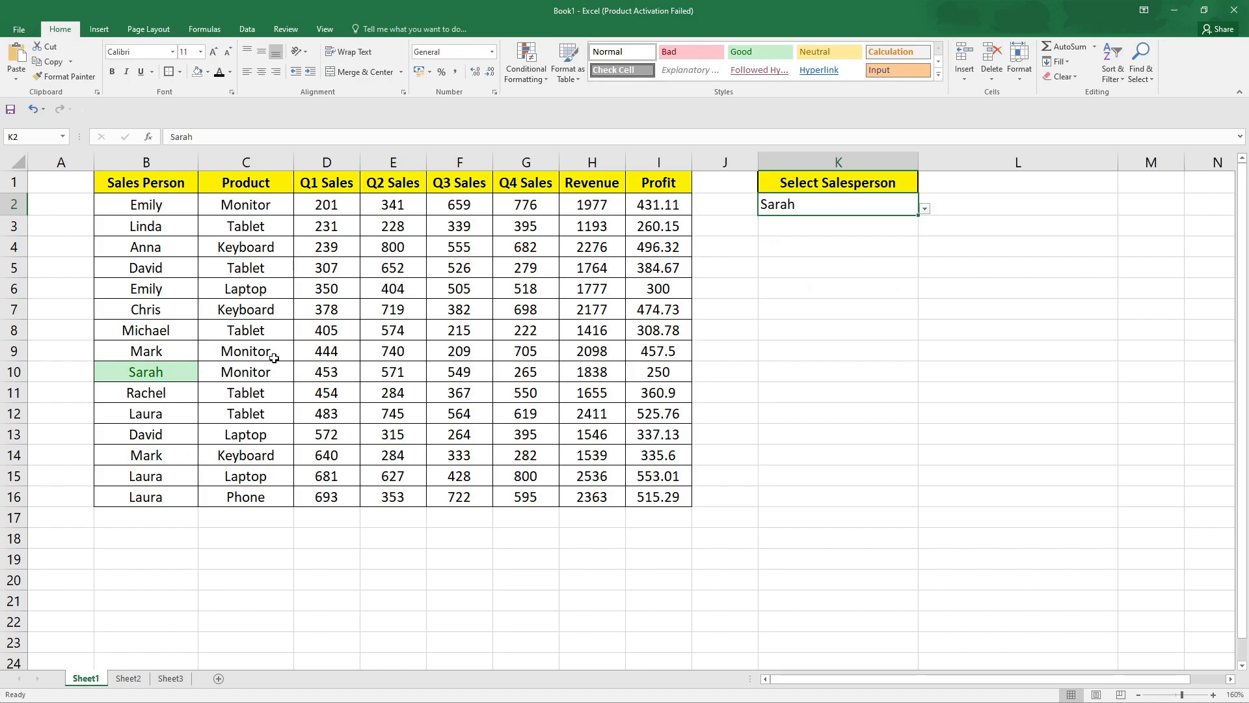
click(924, 209)
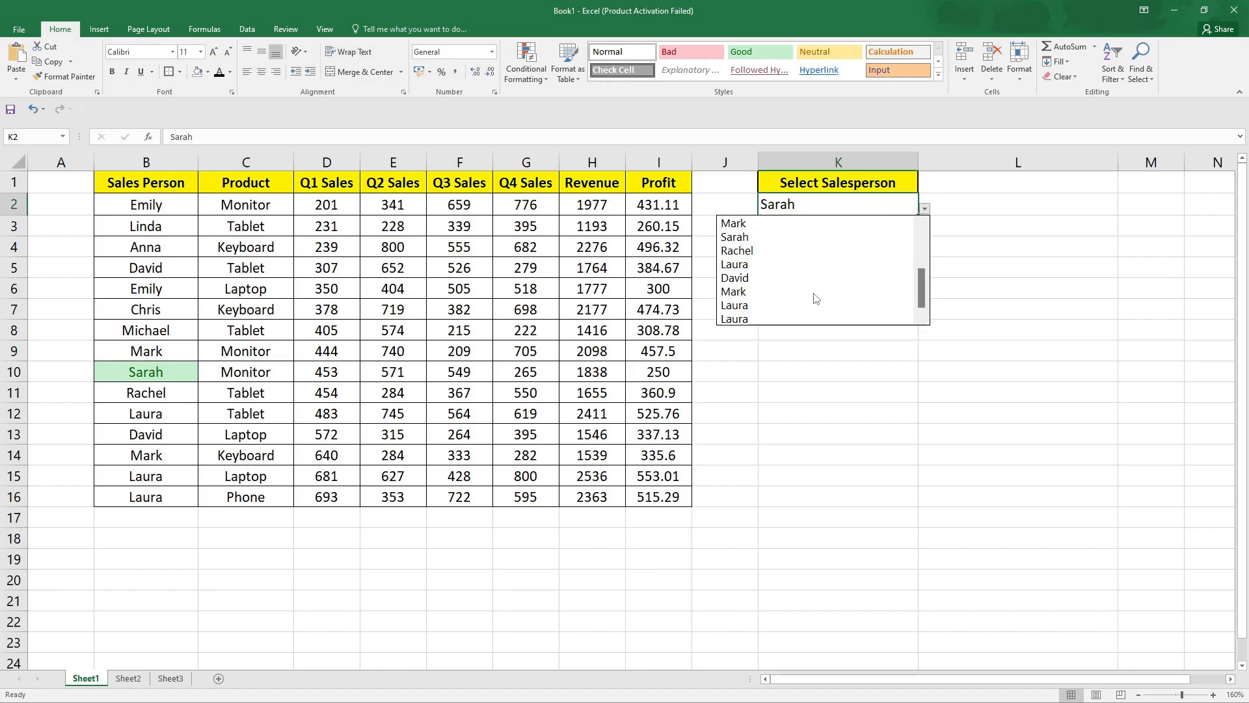
click(807, 277)
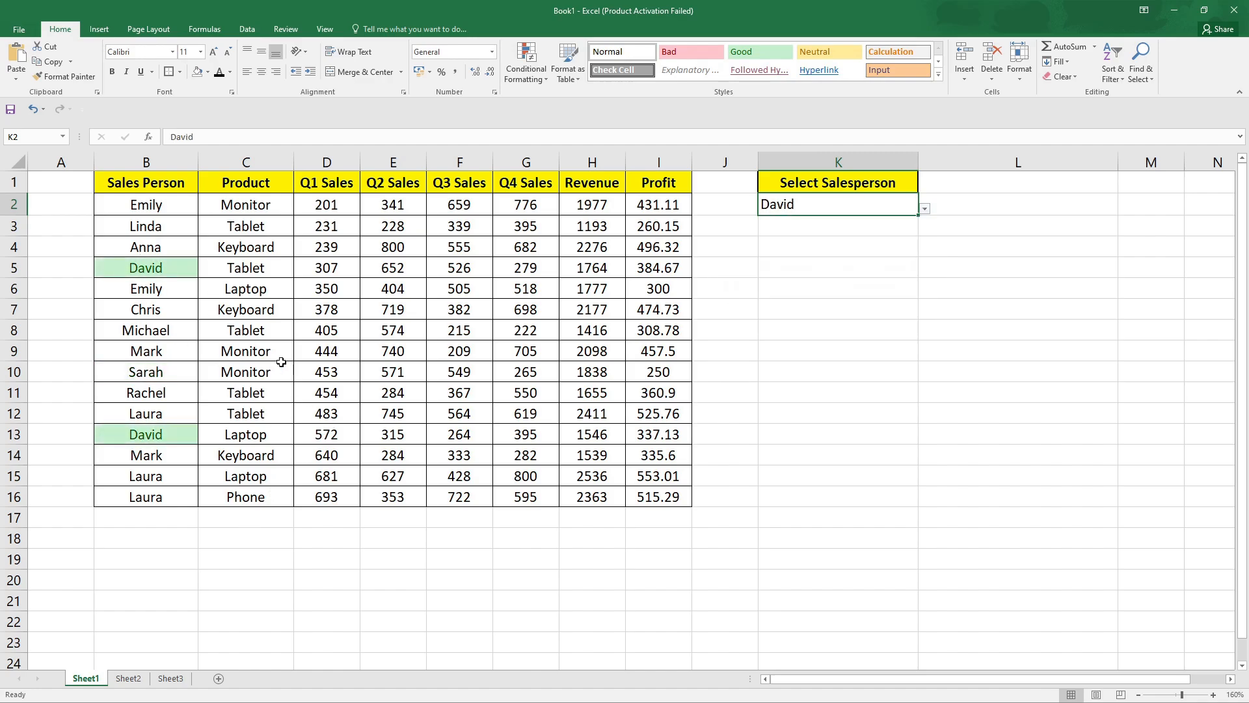
click(162, 287)
click(160, 346)
click(168, 410)
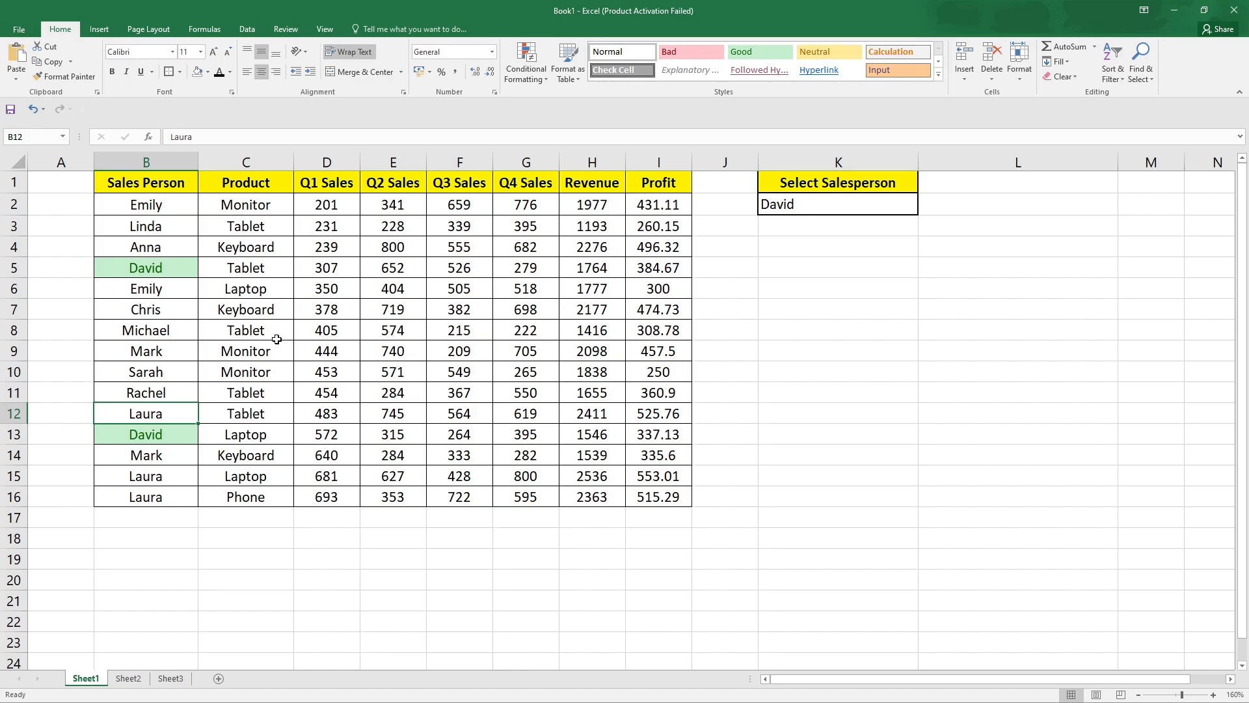
click(463, 247)
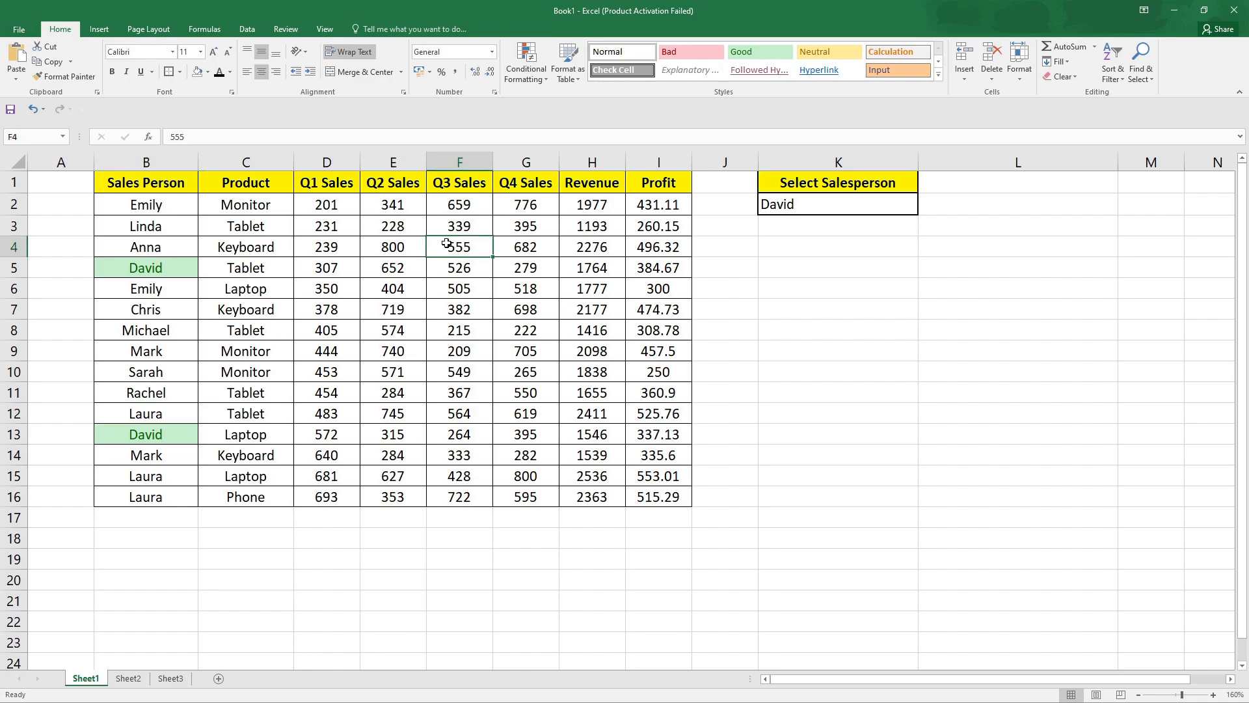
click(652, 184)
click(656, 205)
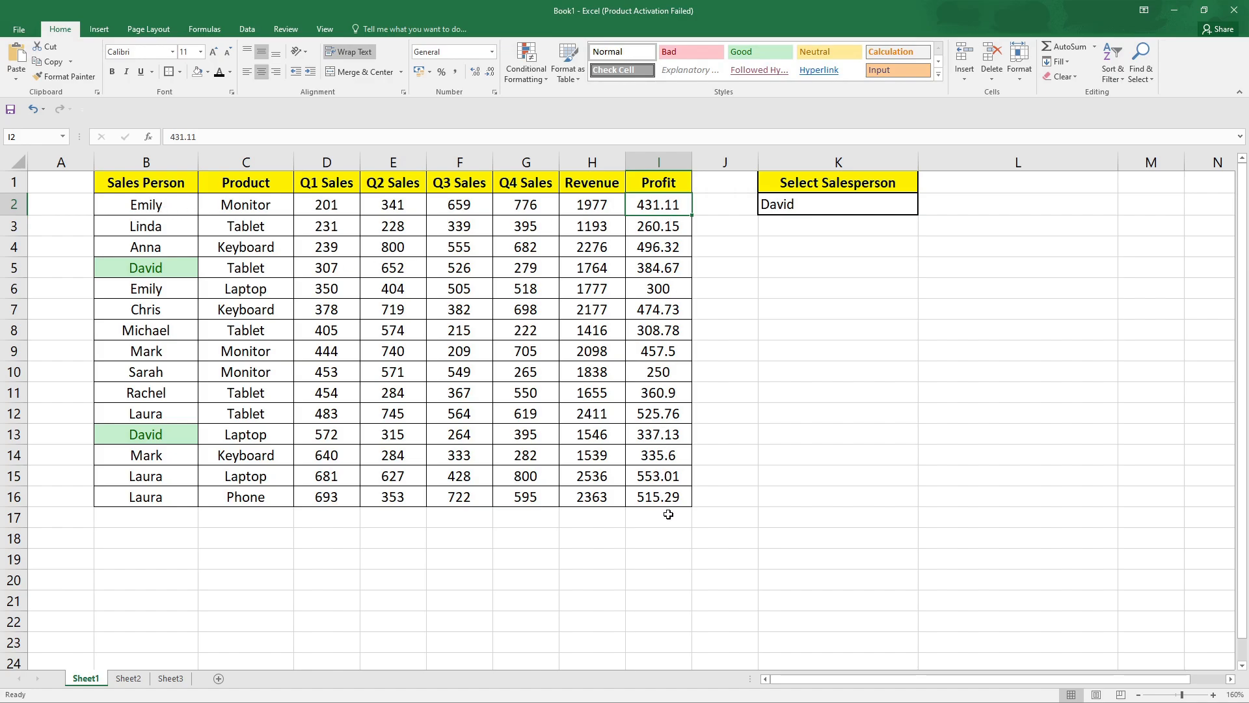
click(567, 263)
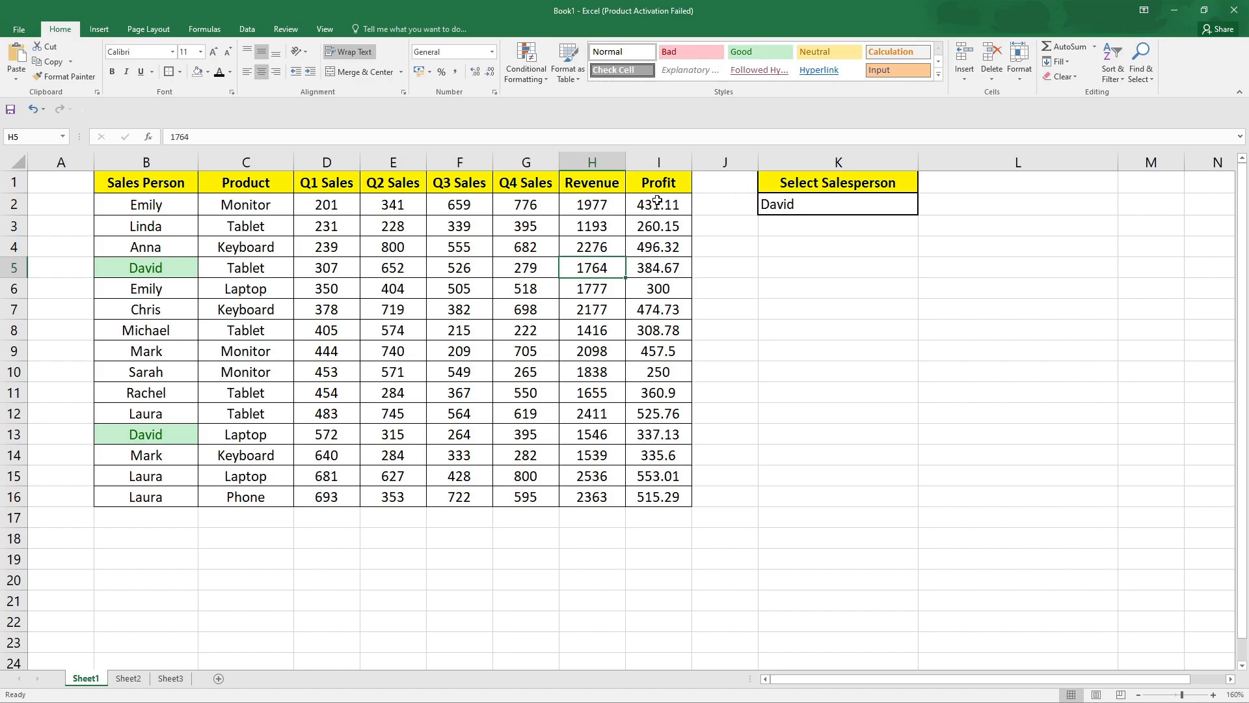
Create a conditional formatting rule for I2:I16 that formats only cells with values greater than or equal to 280.
drag(657, 202, 660, 495)
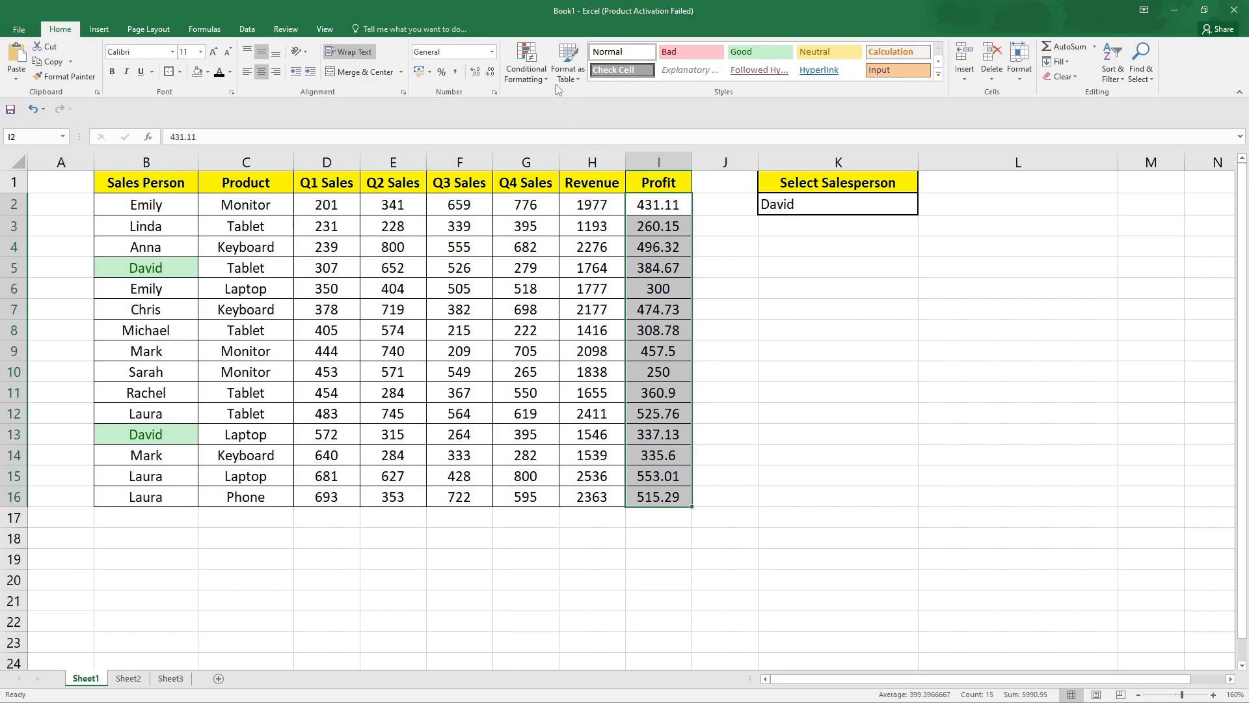
click(535, 61)
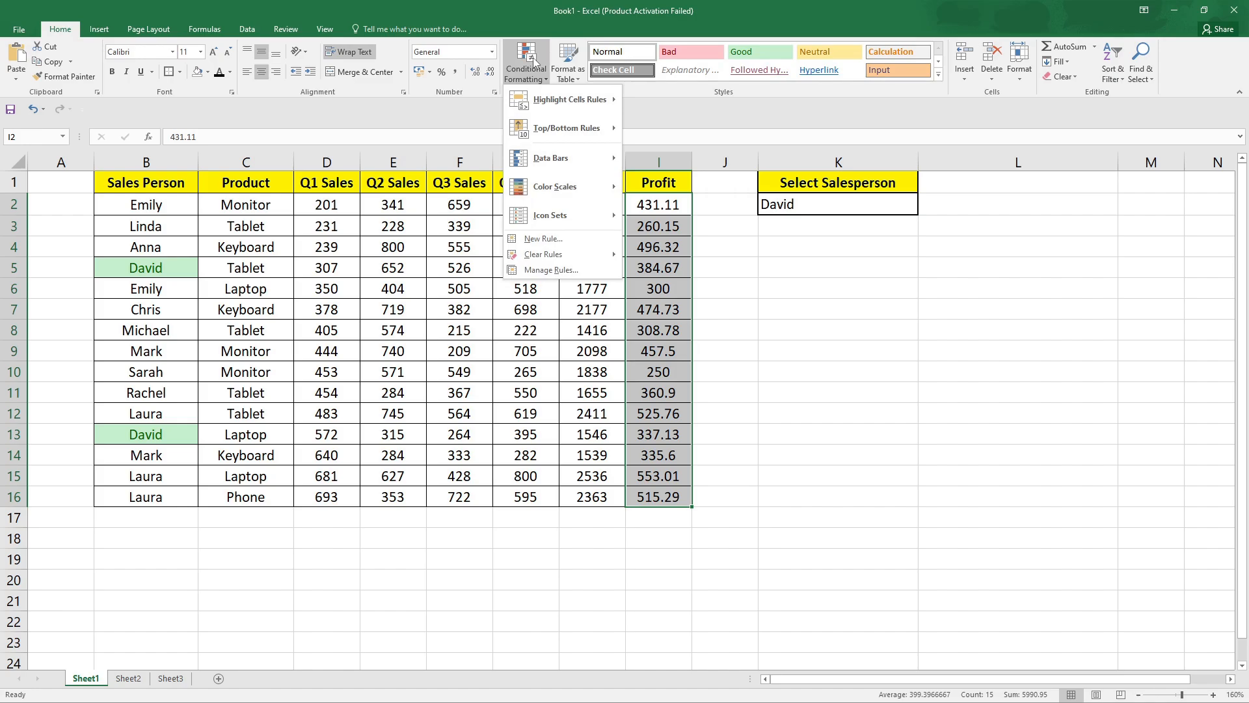
click(558, 239)
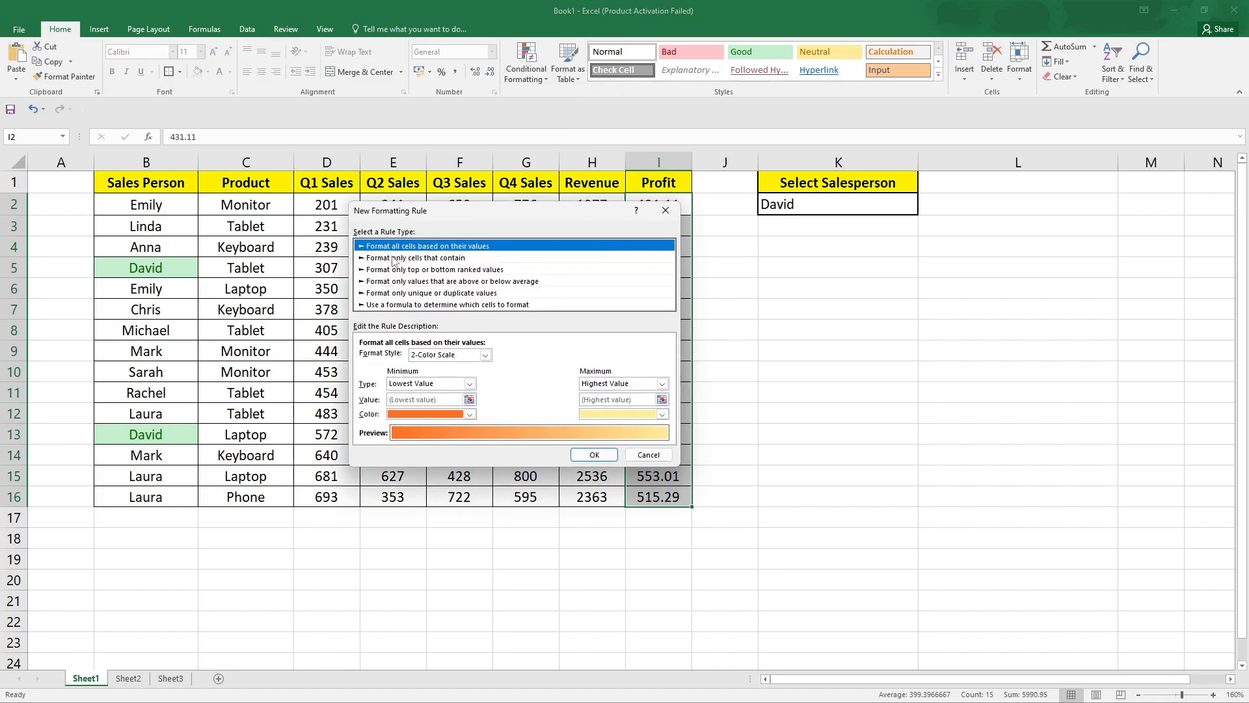
click(451, 259)
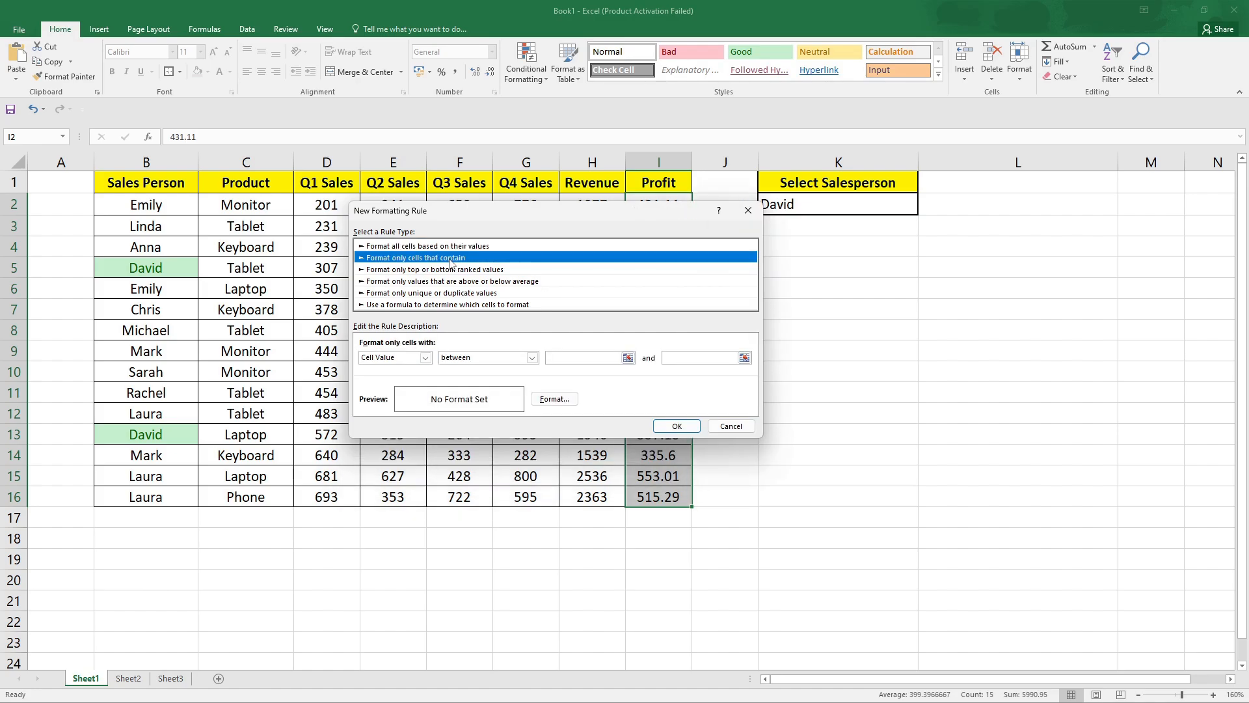
click(505, 360)
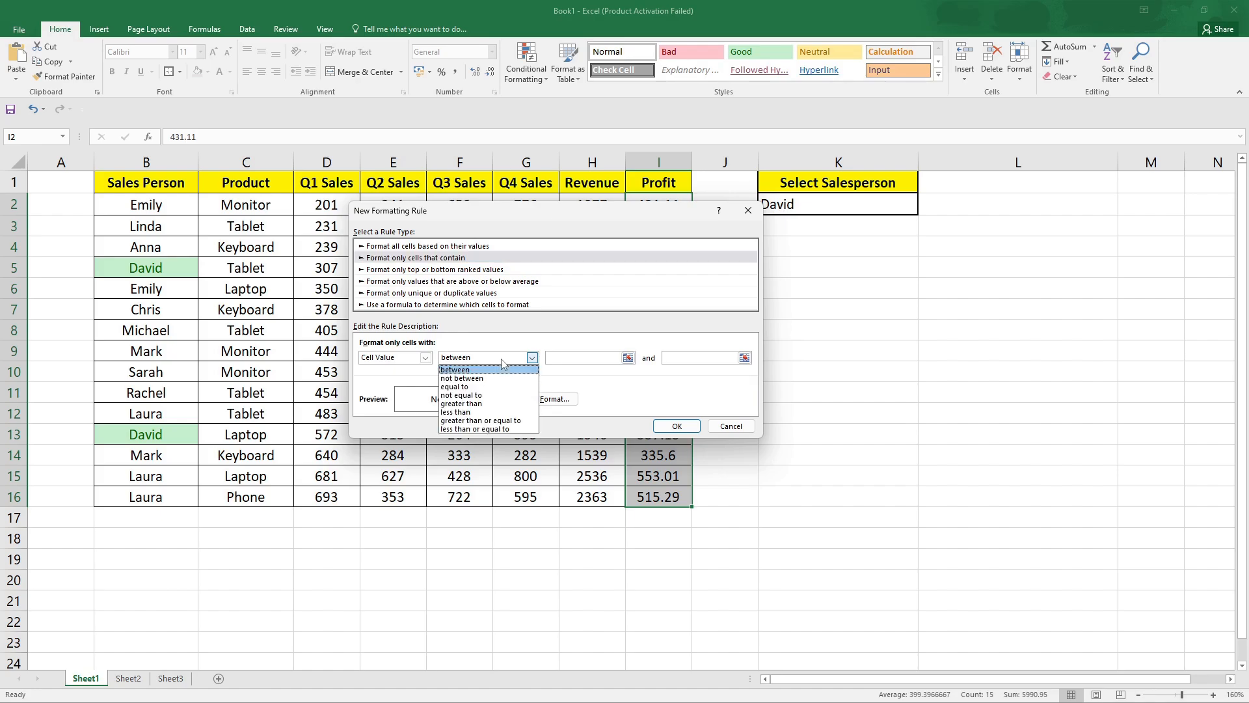
click(501, 421)
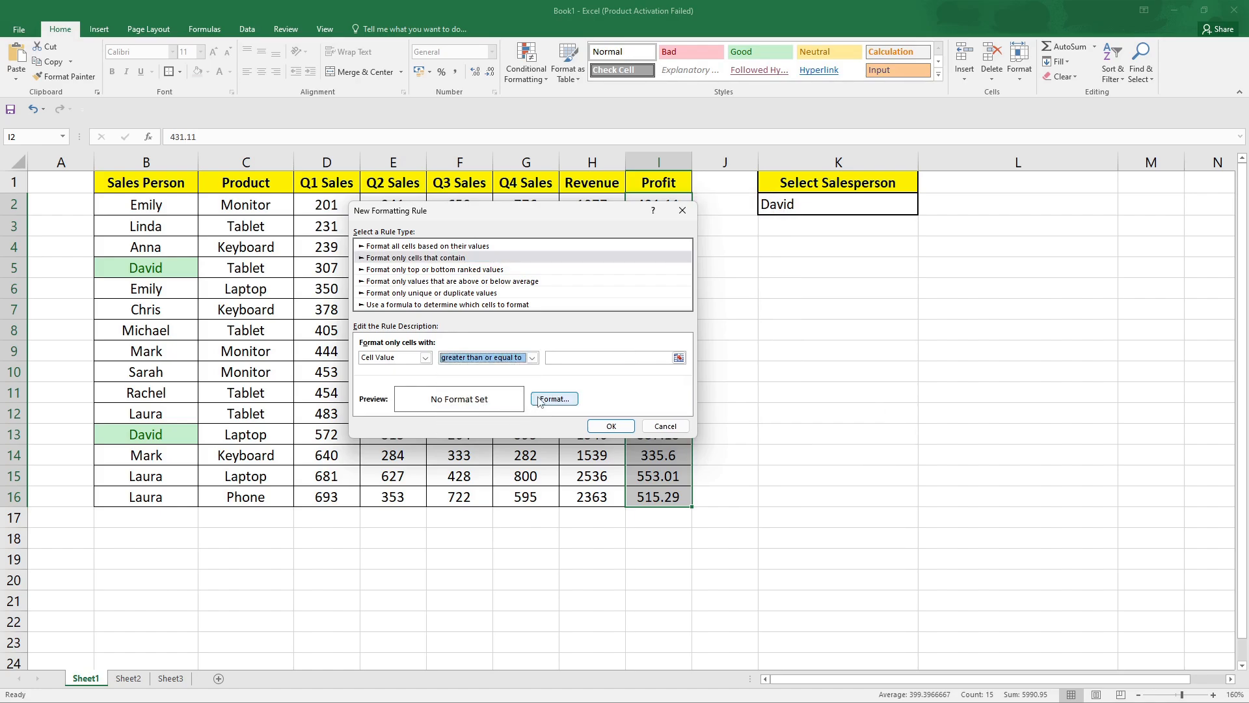
click(558, 358)
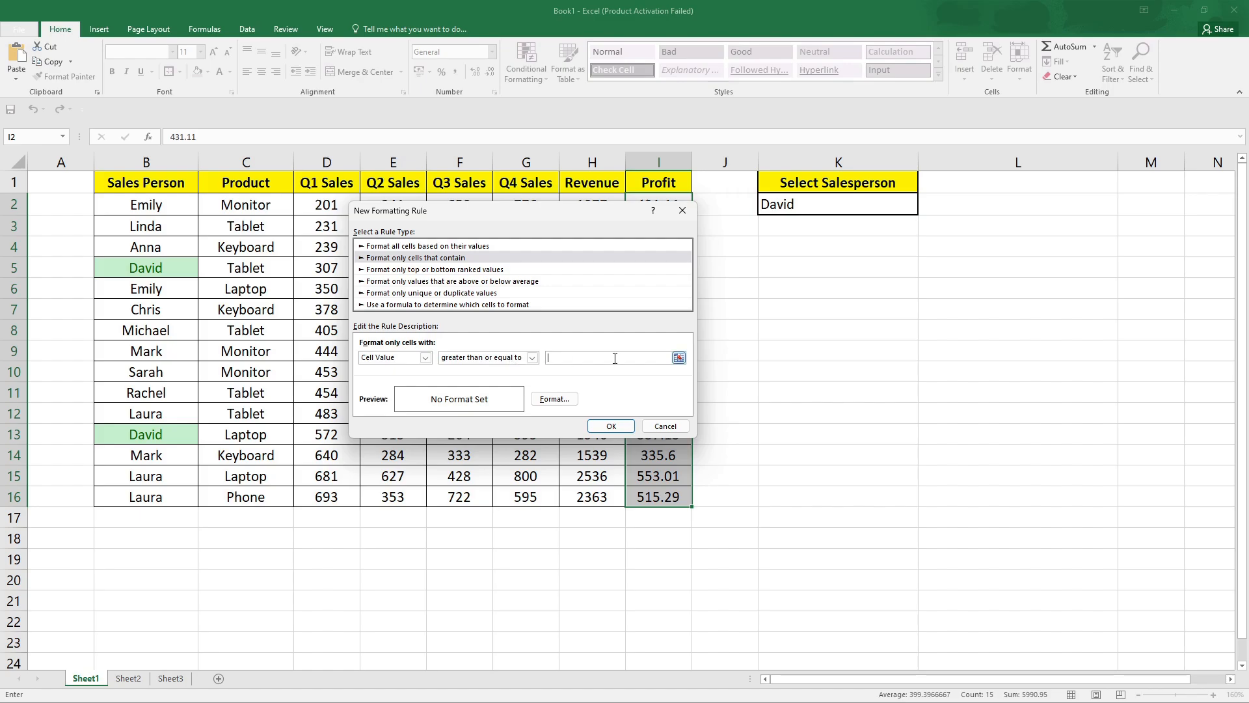
text(80)
Give the greater-than-or-equal-to-280 rule a light green fill and apply it to the Profit values.
click(554, 399)
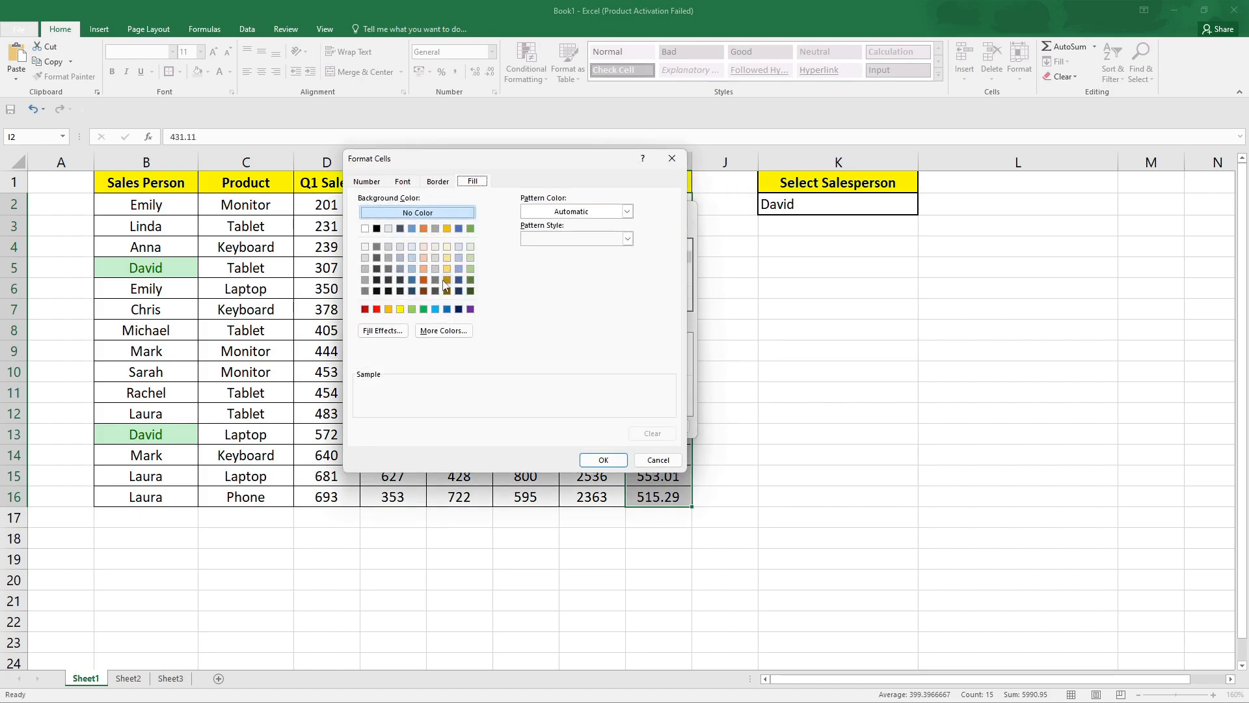
click(411, 309)
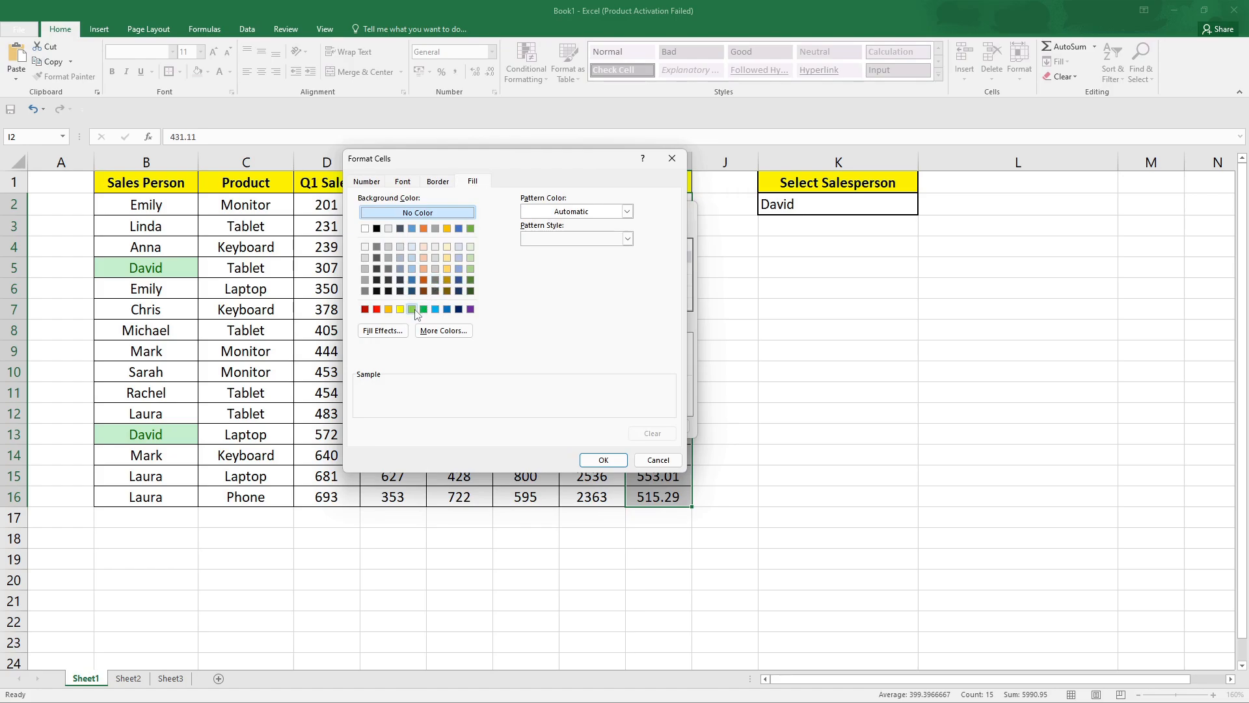
click(615, 464)
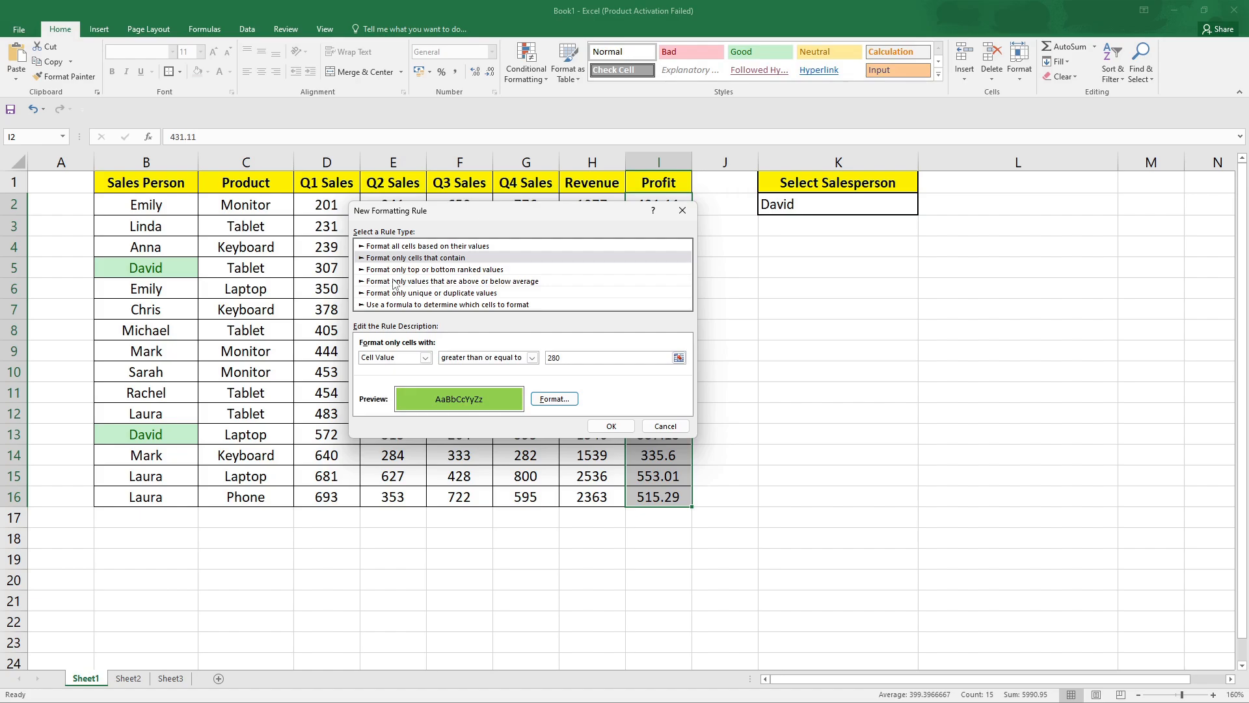
click(611, 426)
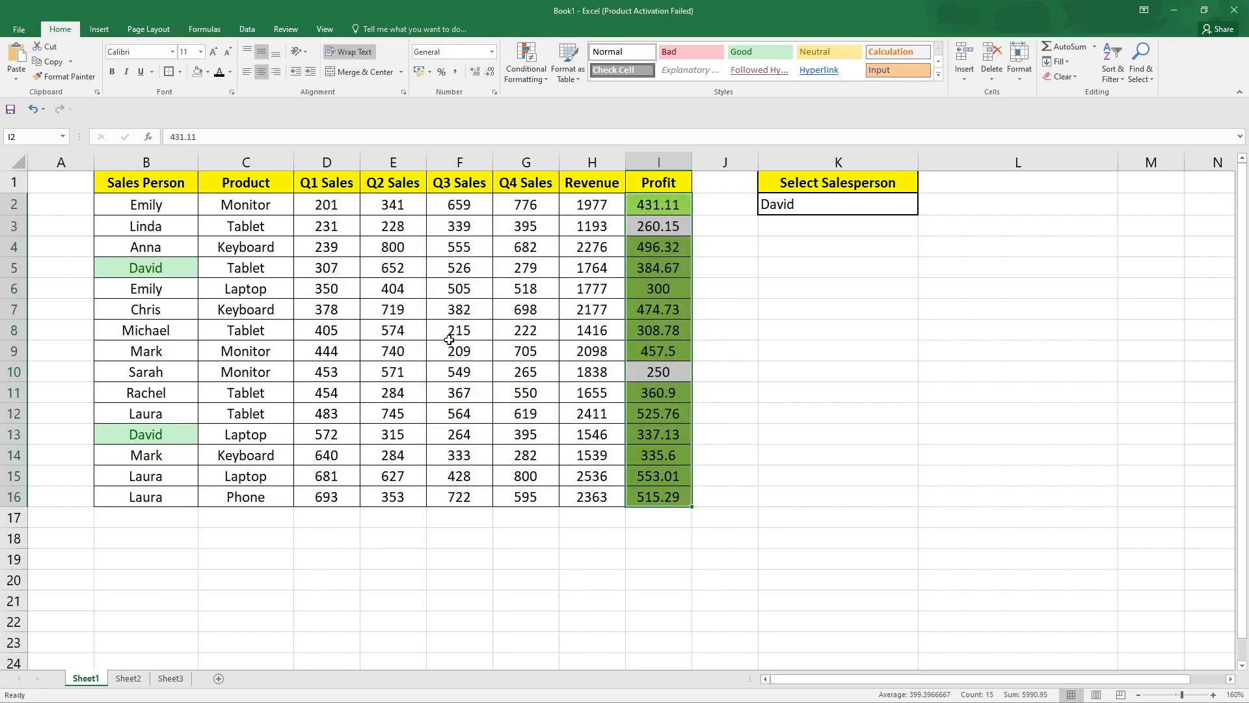
Create a second rule for the Profit values that formats only cells with values less than 280.
click(526, 65)
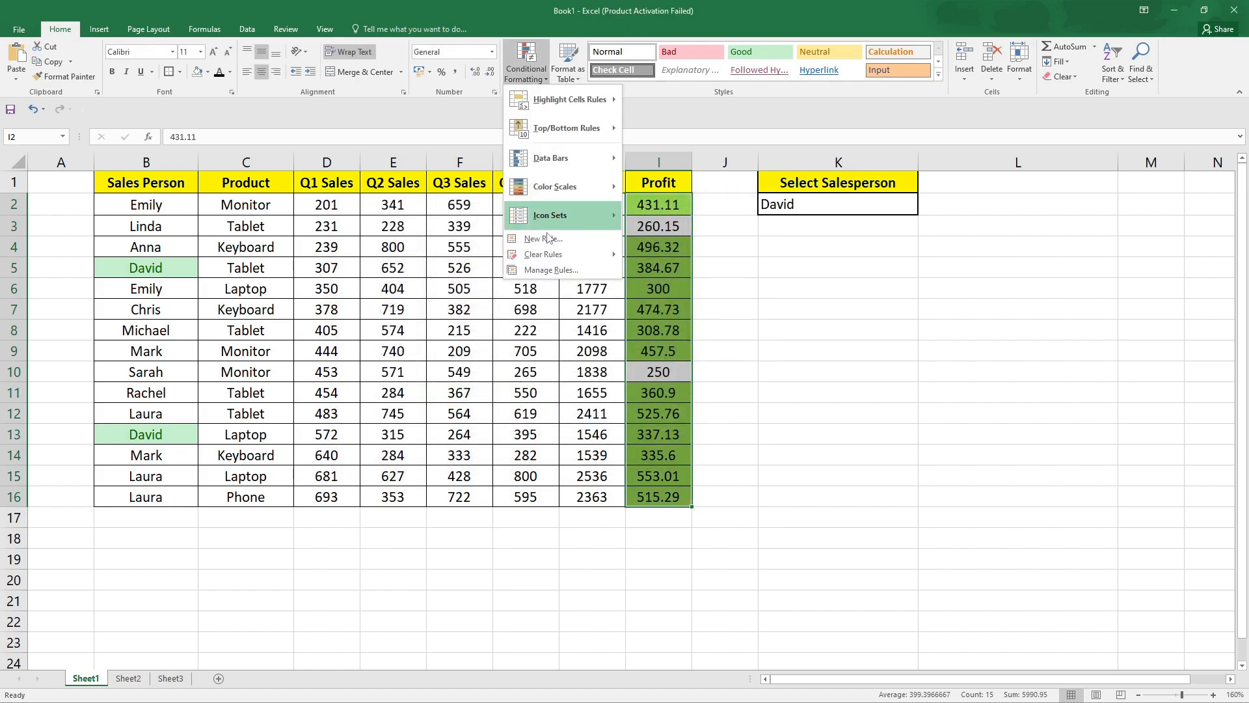
click(548, 240)
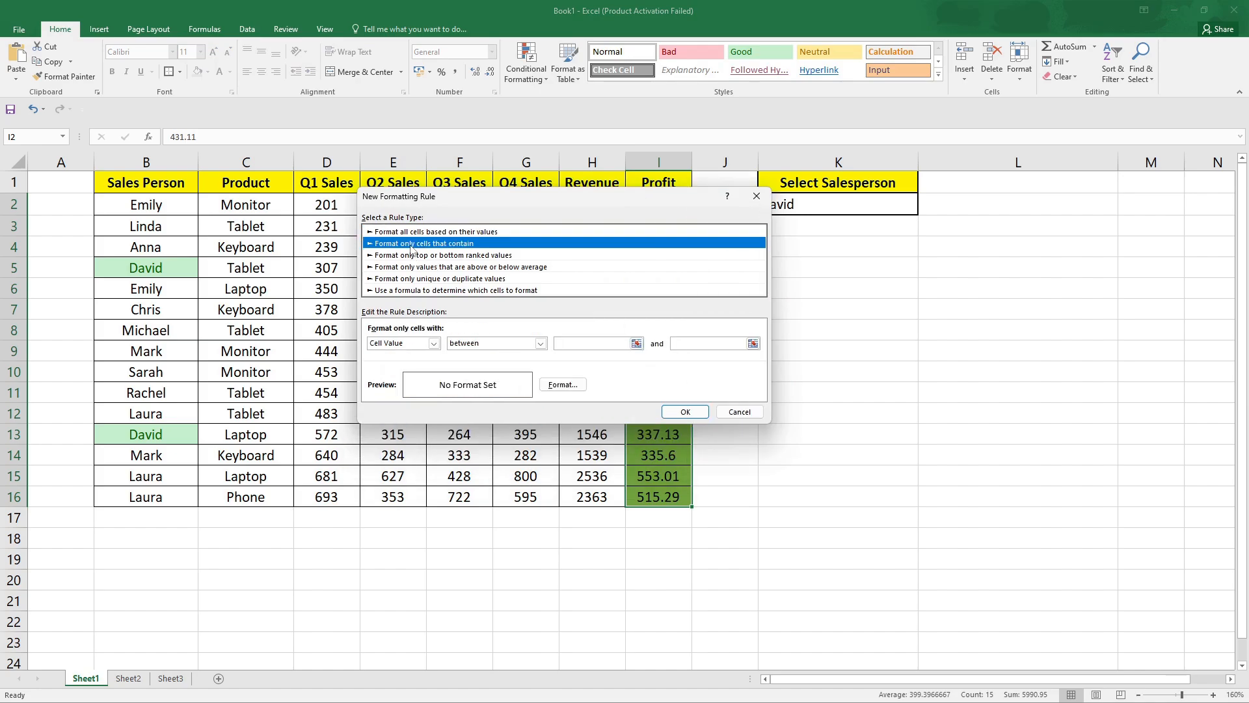
click(415, 244)
click(490, 344)
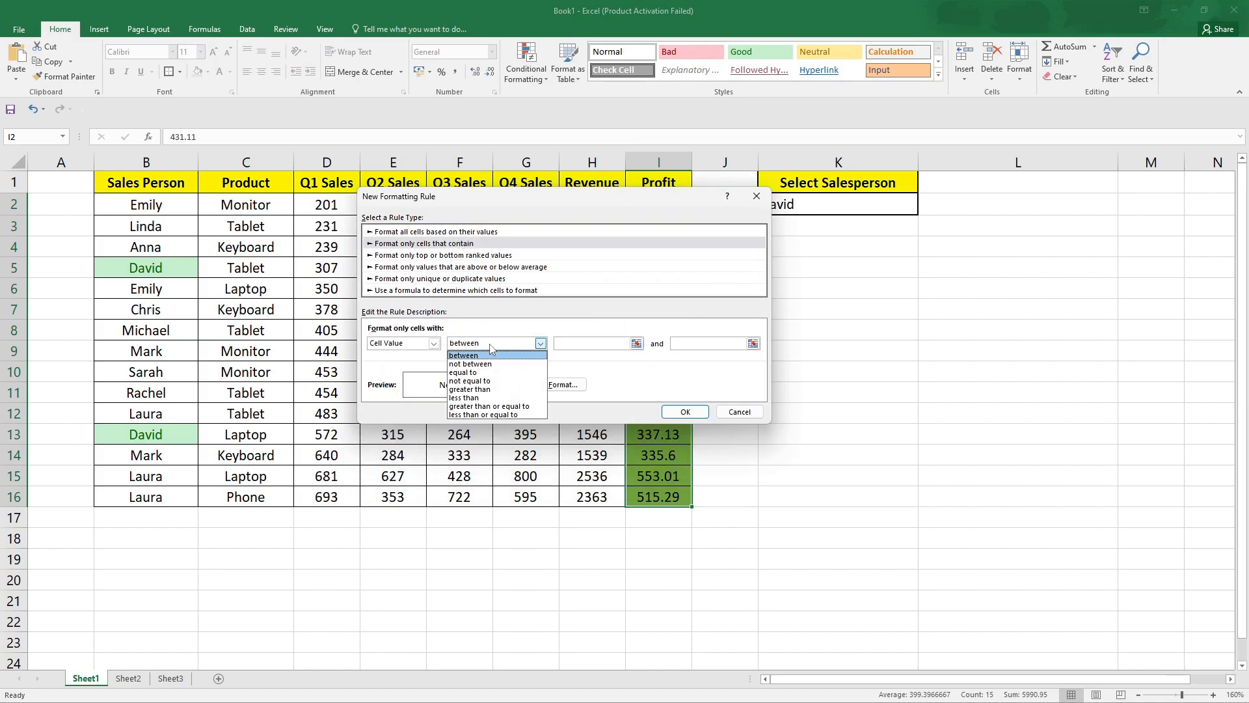
click(484, 399)
click(592, 343)
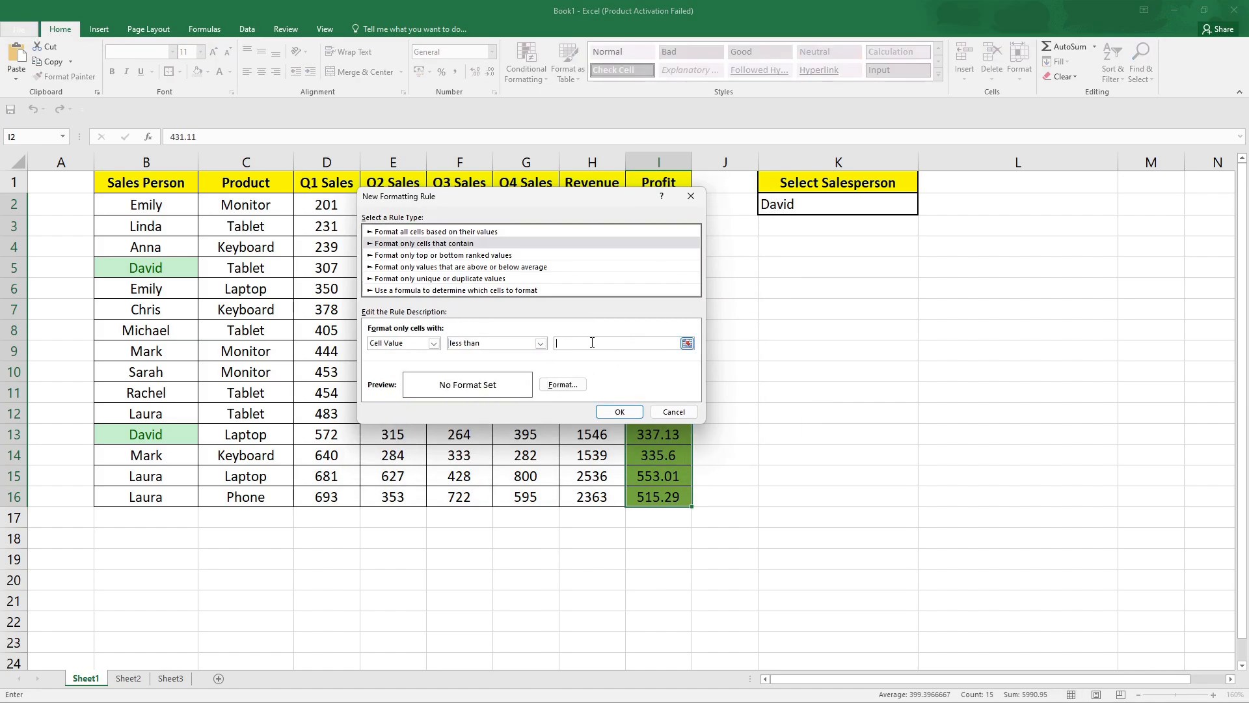
text(280)
click(541, 344)
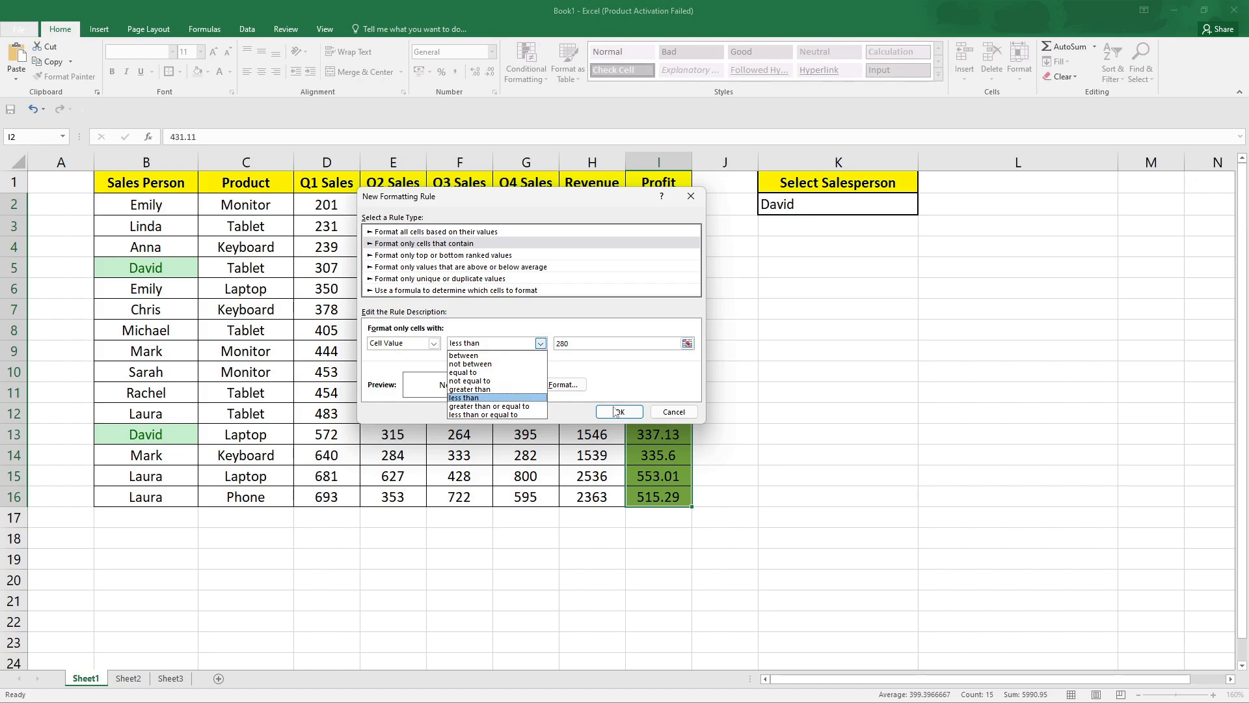
click(652, 395)
Give the less-than-280 rule a light orange fill, apply it and deselect the Profit range.
click(561, 384)
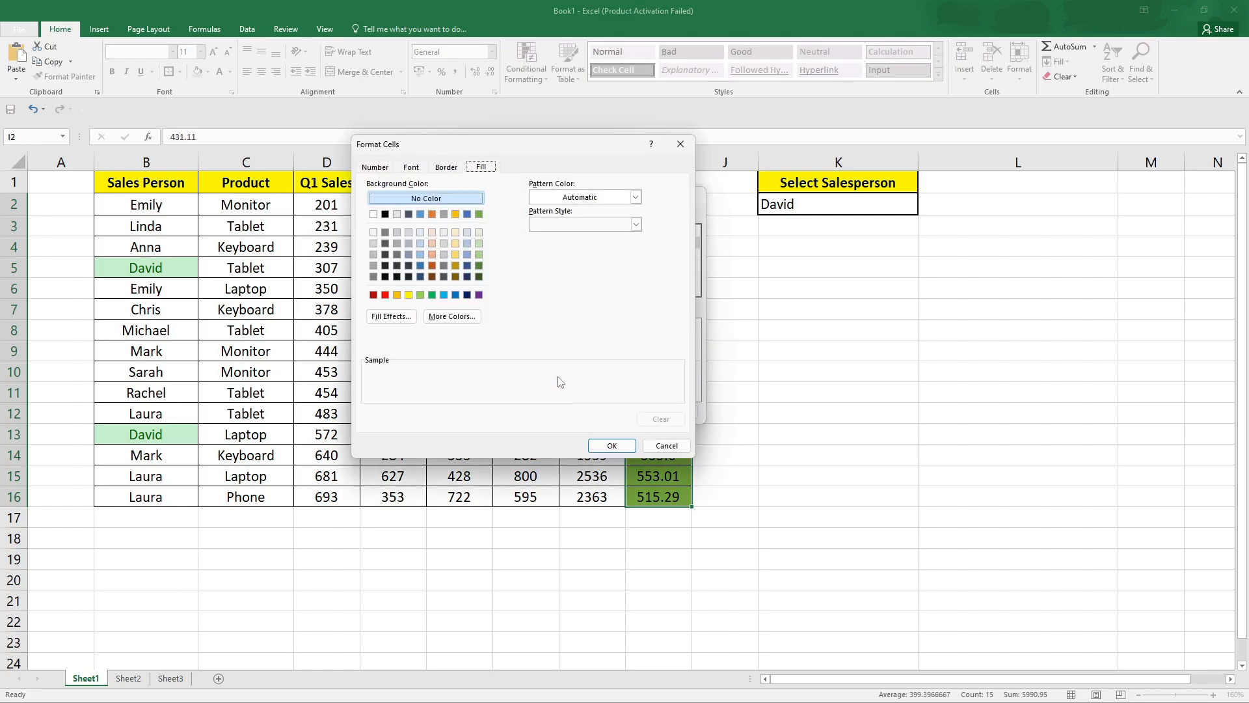
click(385, 295)
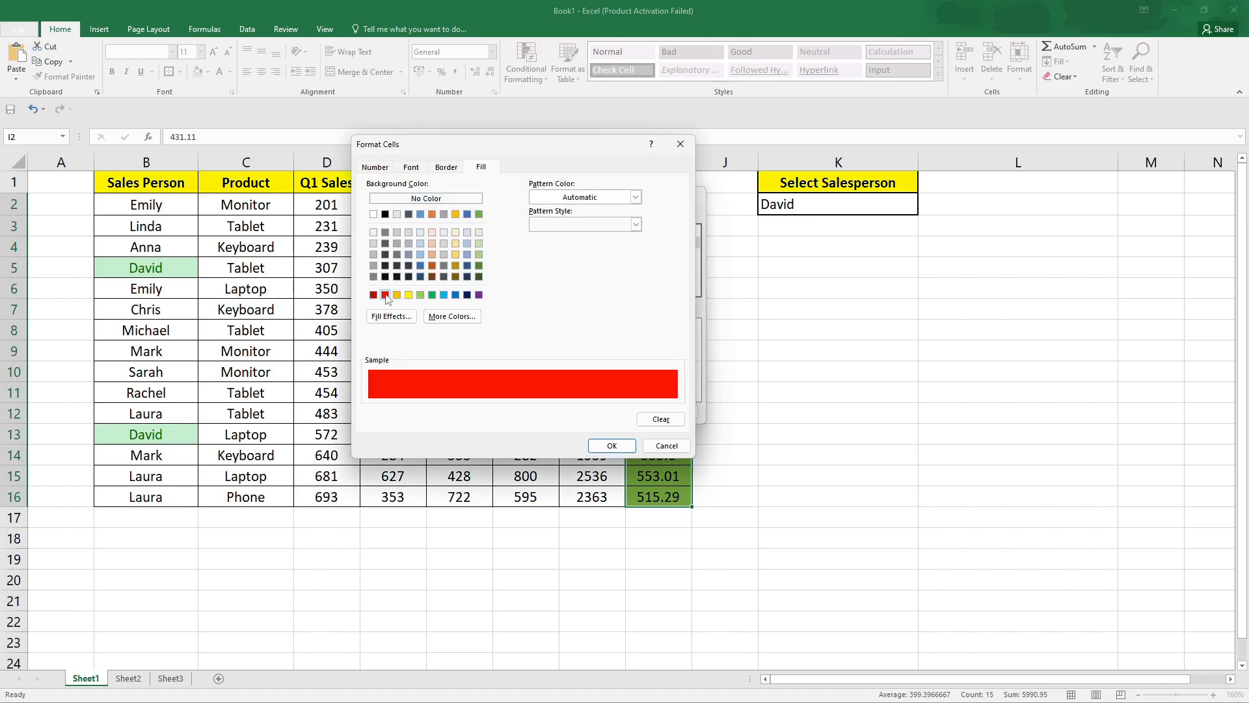
click(432, 254)
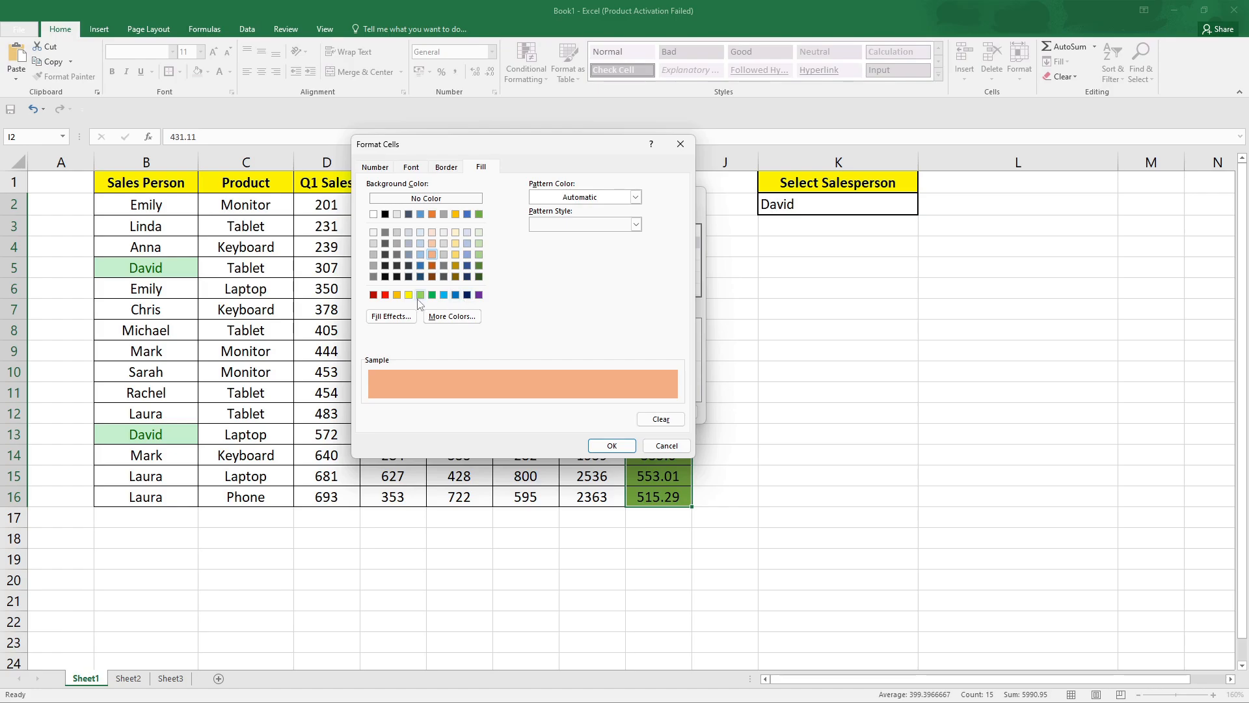
click(612, 445)
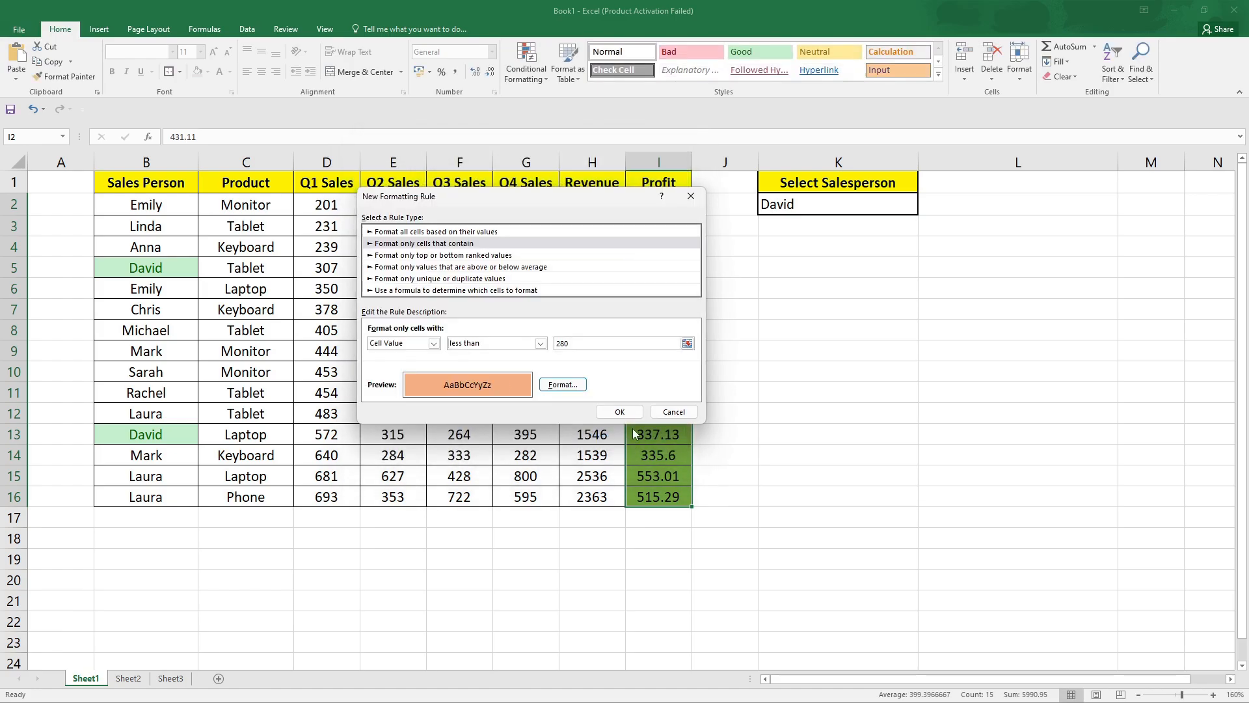
click(621, 414)
click(758, 398)
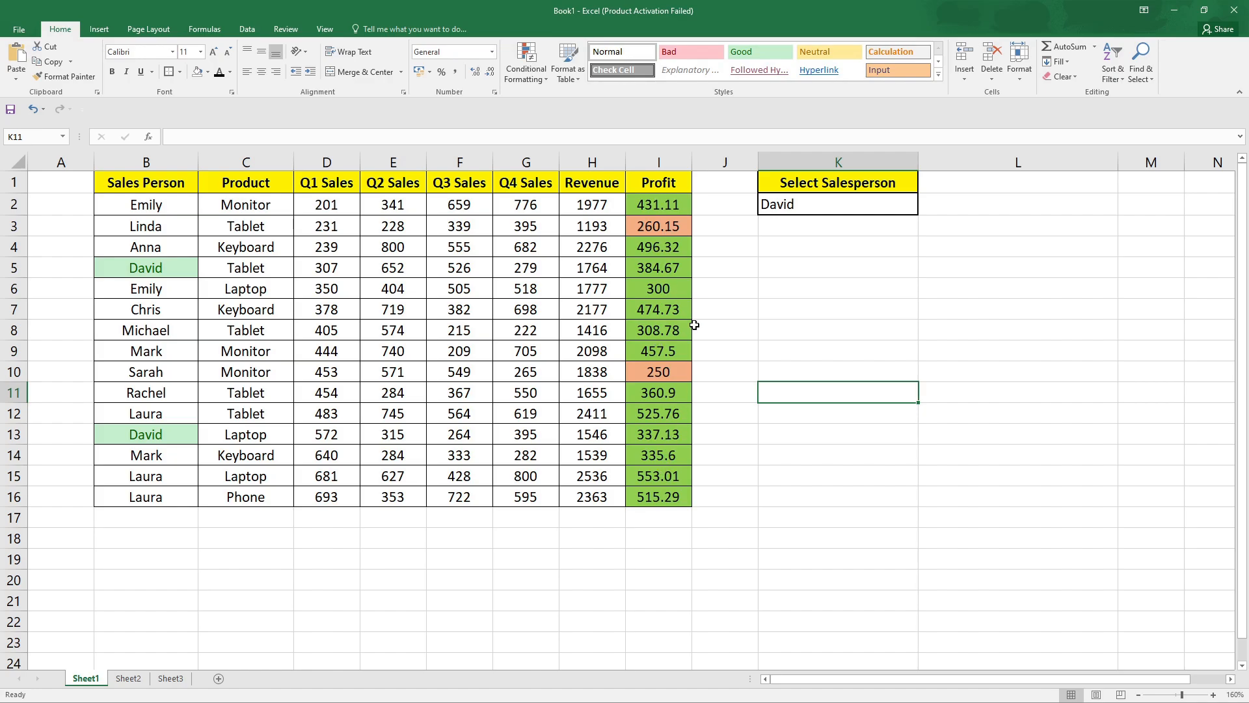
Test the Profit rules by changing the value in I5 to 257.77.
click(682, 302)
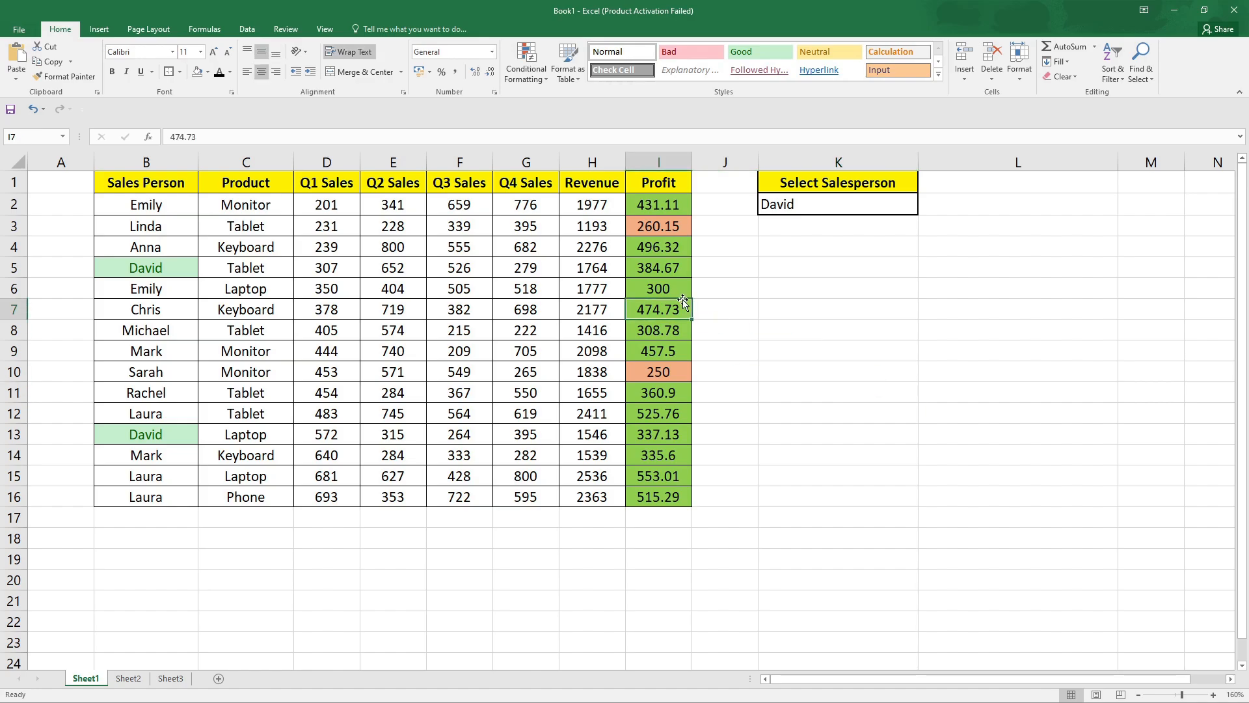
click(655, 228)
click(685, 272)
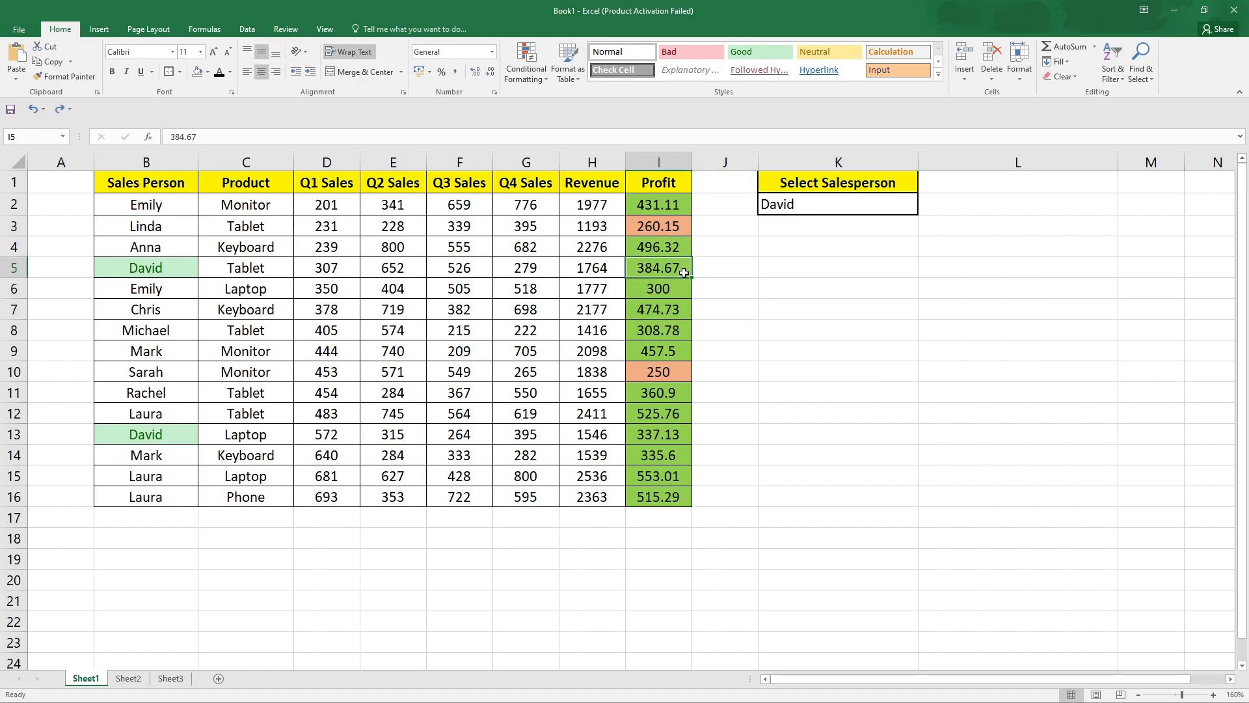
text(257.77)
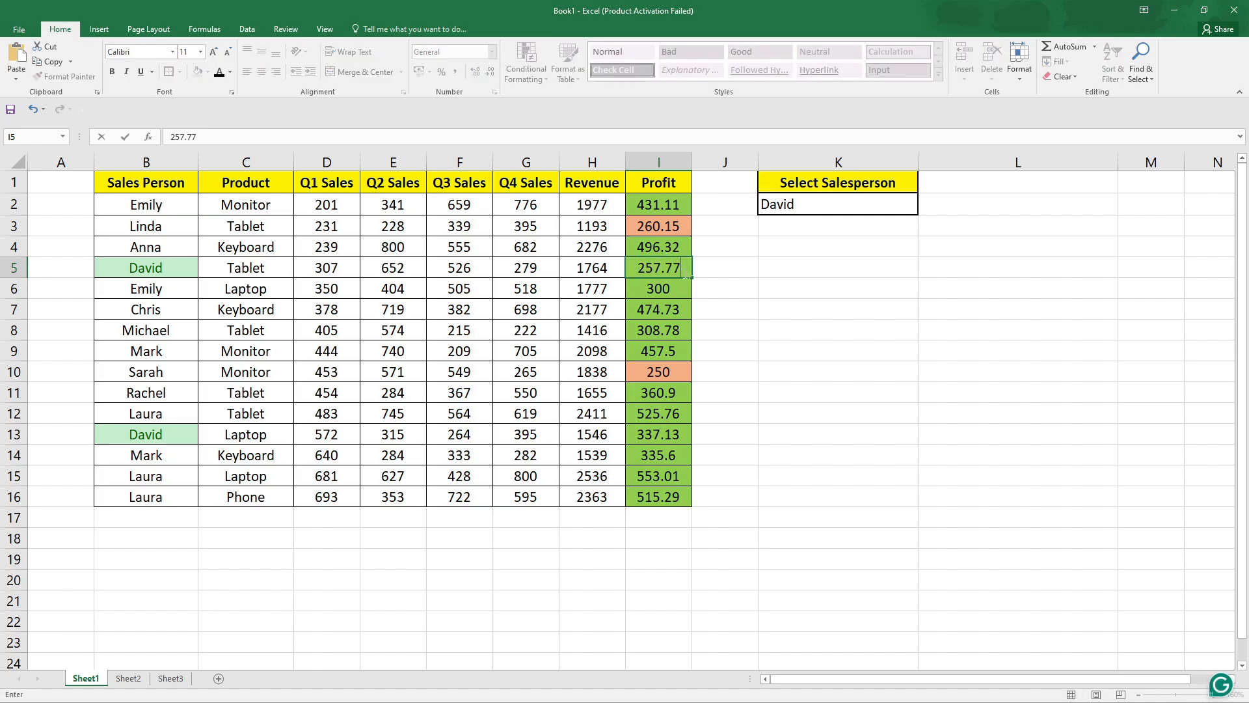
key(Return)
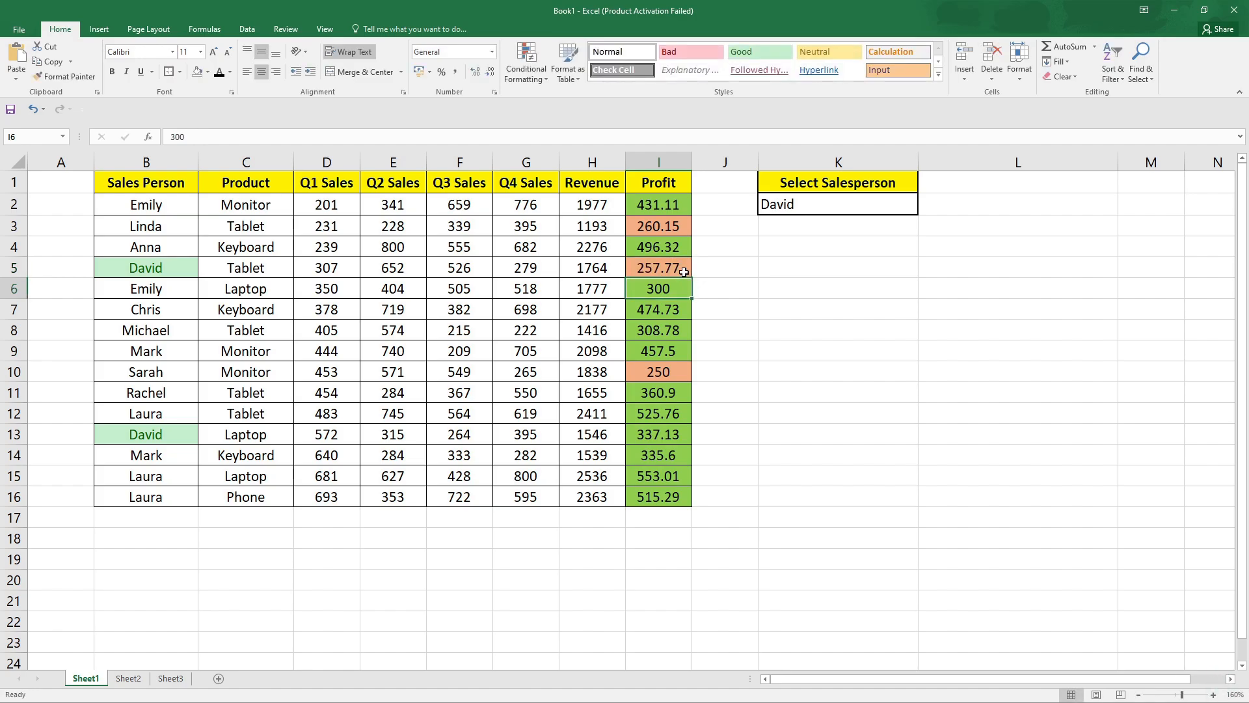
Change the Profit value in I10 to 301.12 to test the rules in the other direction.
click(677, 374)
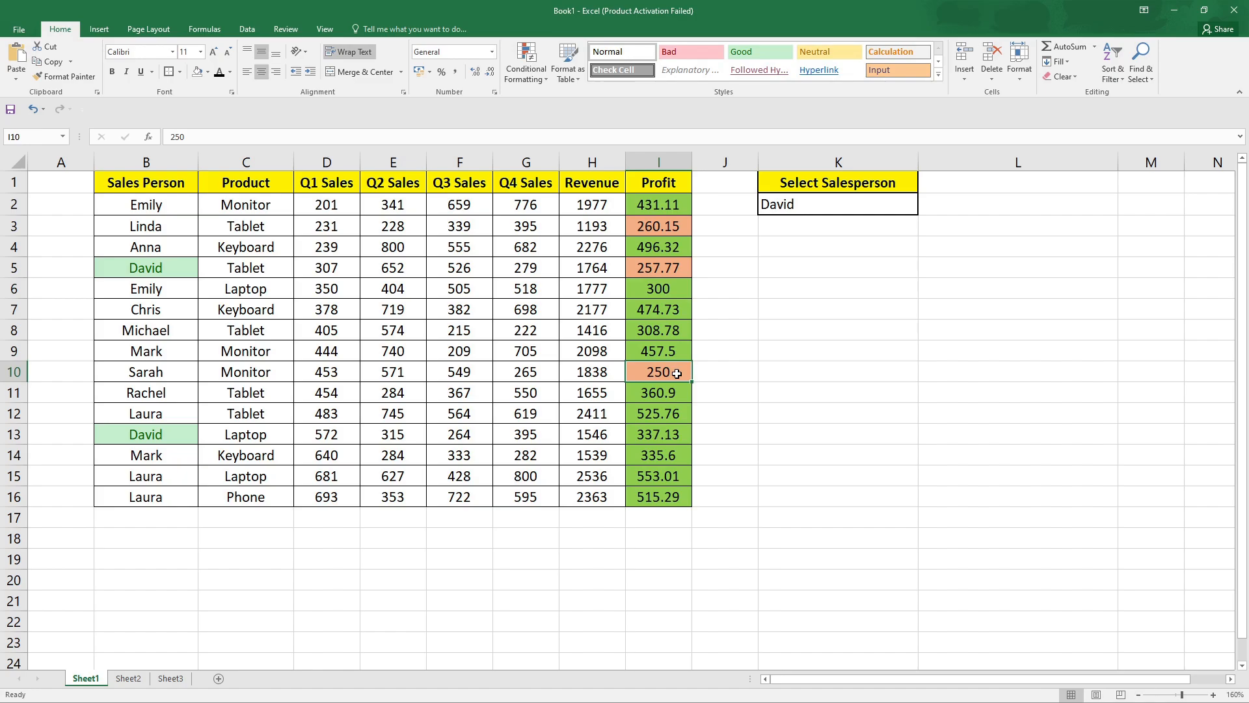
text(301.12)
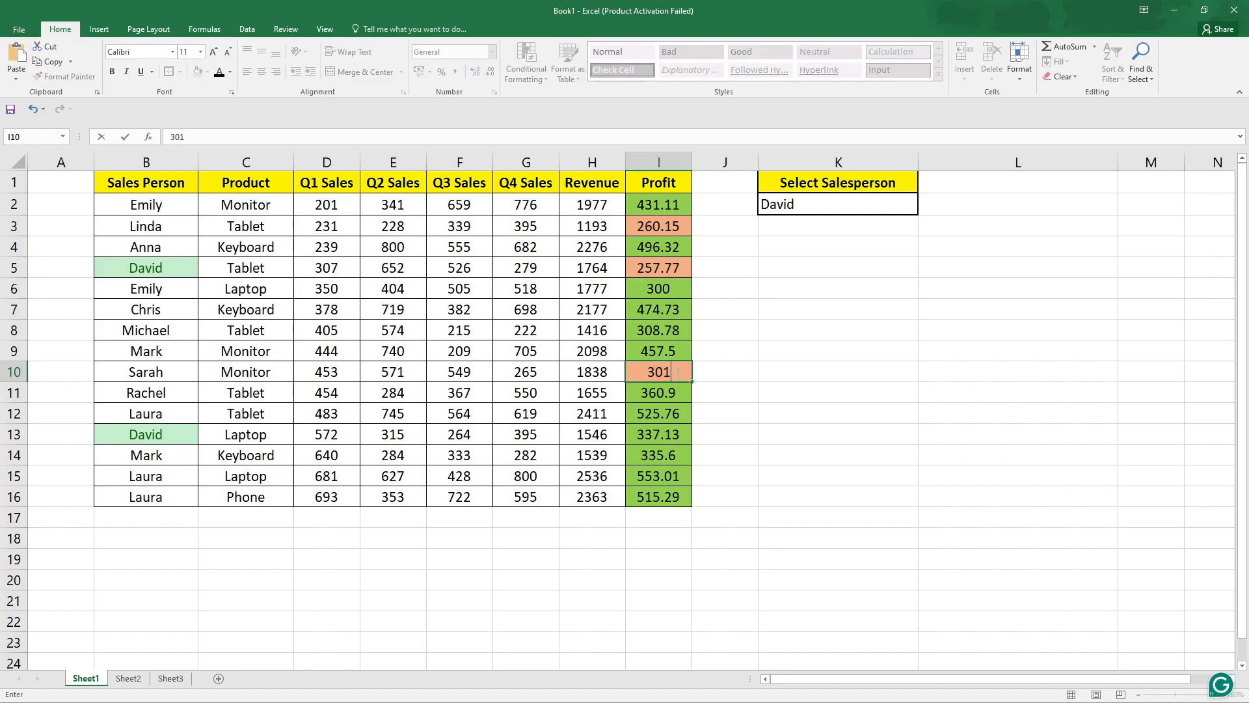
key(Return)
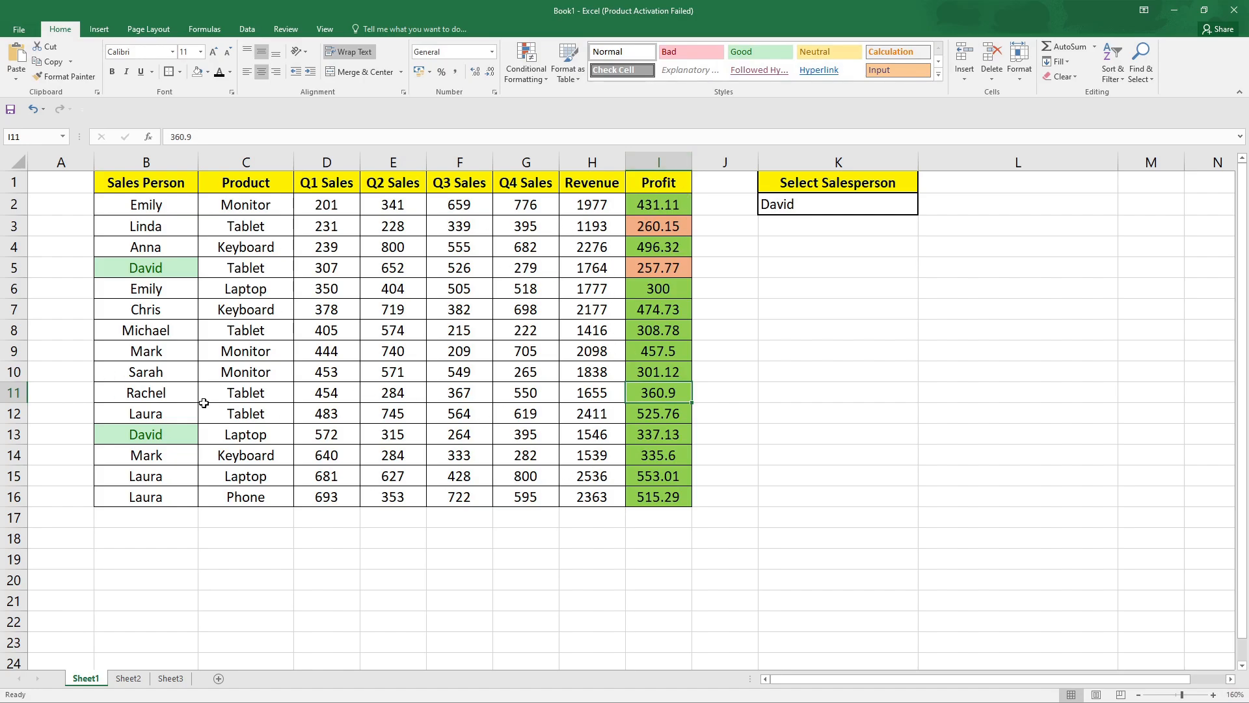
click(575, 398)
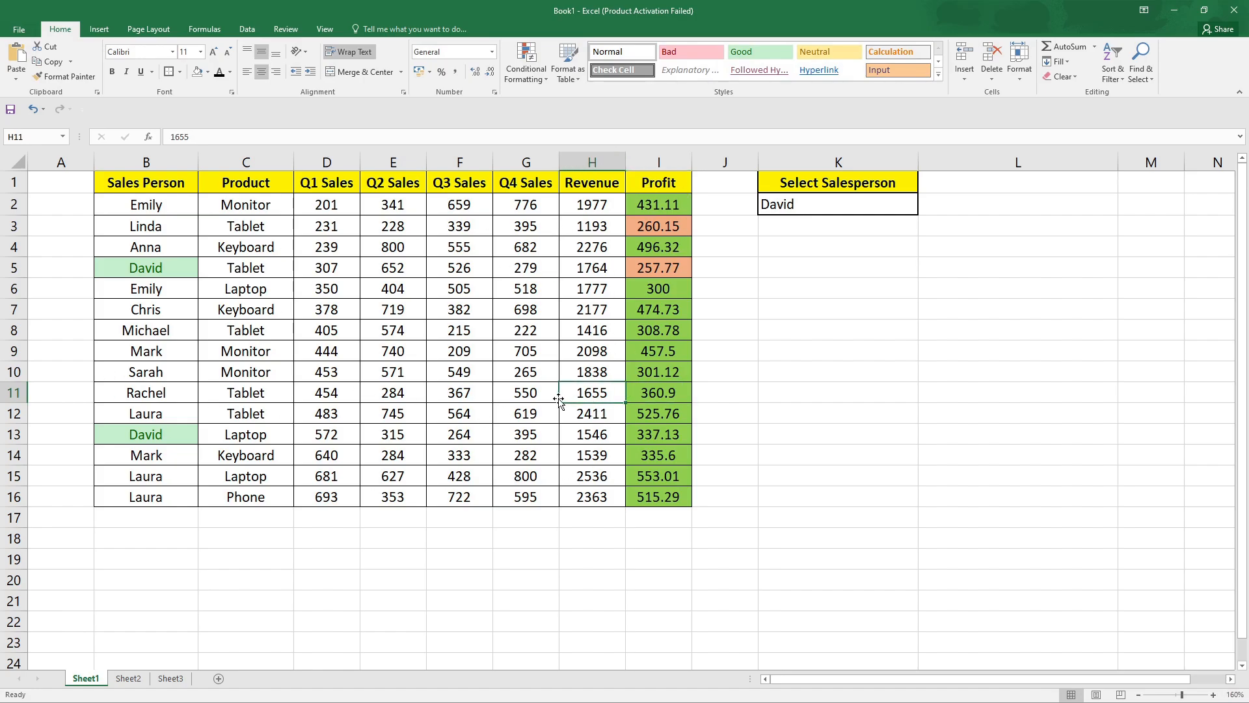
click(458, 309)
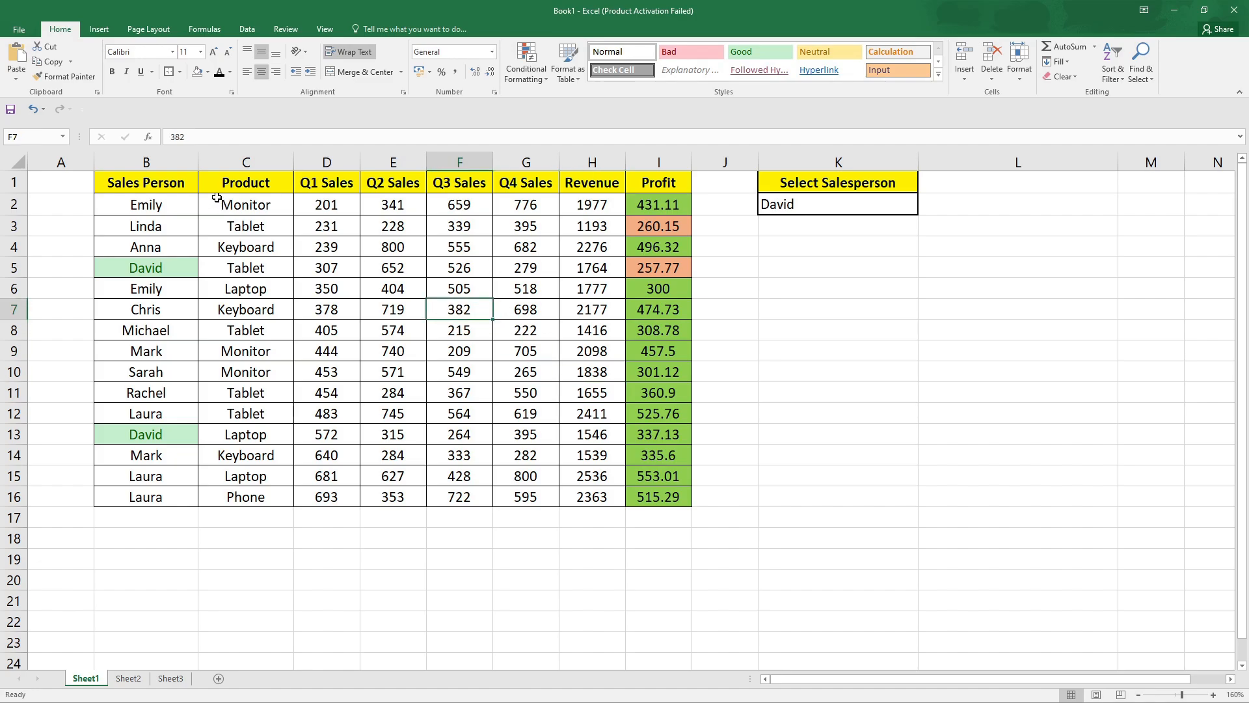
drag(251, 184, 265, 495)
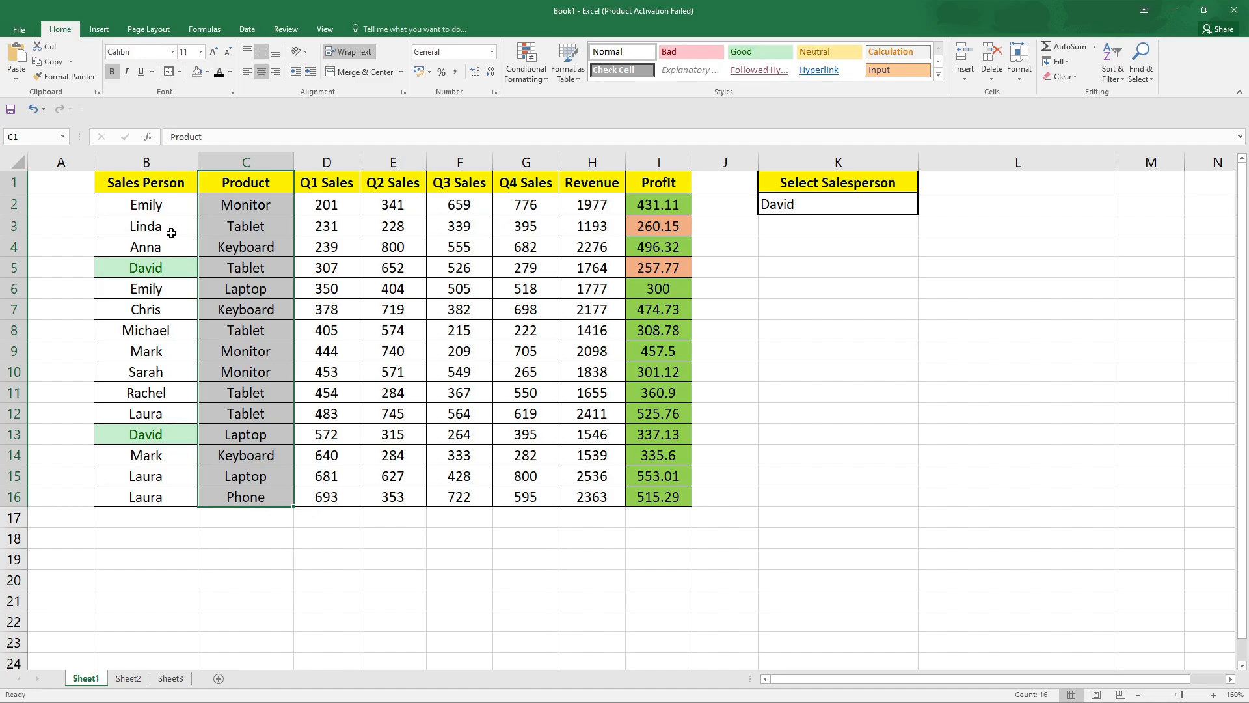
click(534, 64)
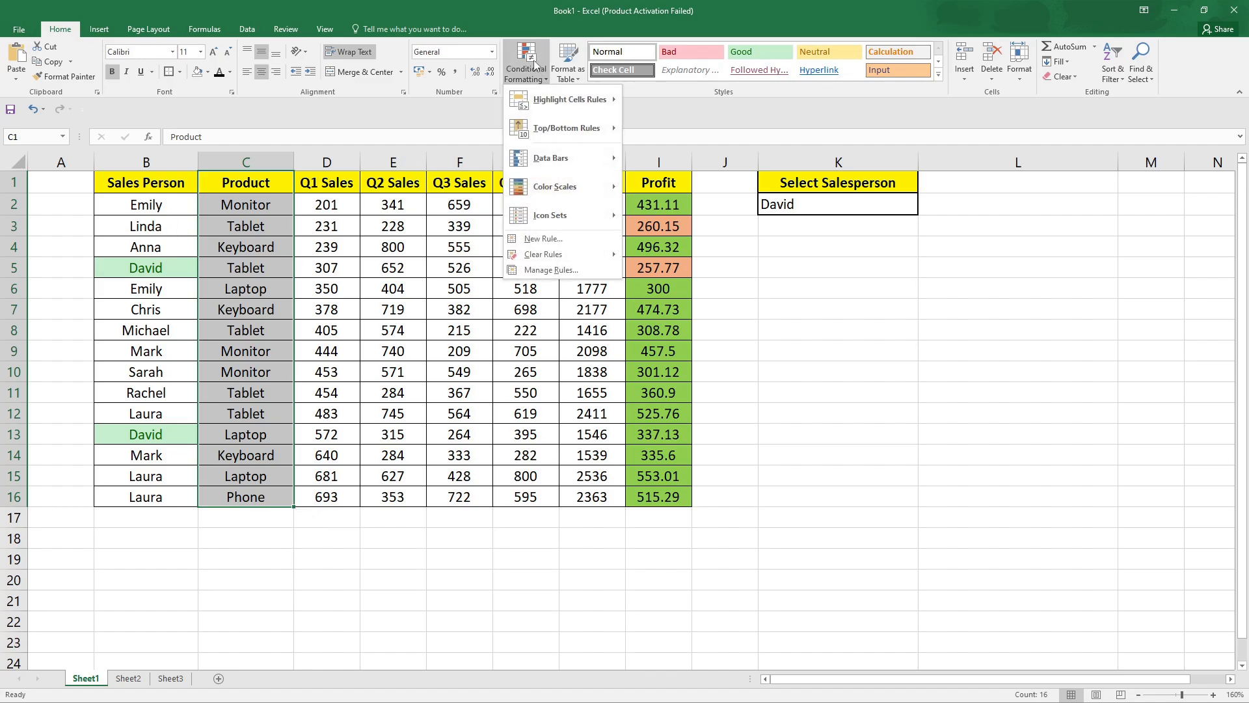
click(242, 204)
Highlight duplicate products in C2:C16 with a Duplicate Values rule using Light Red Fill with Dark Red Text.
drag(251, 206, 272, 496)
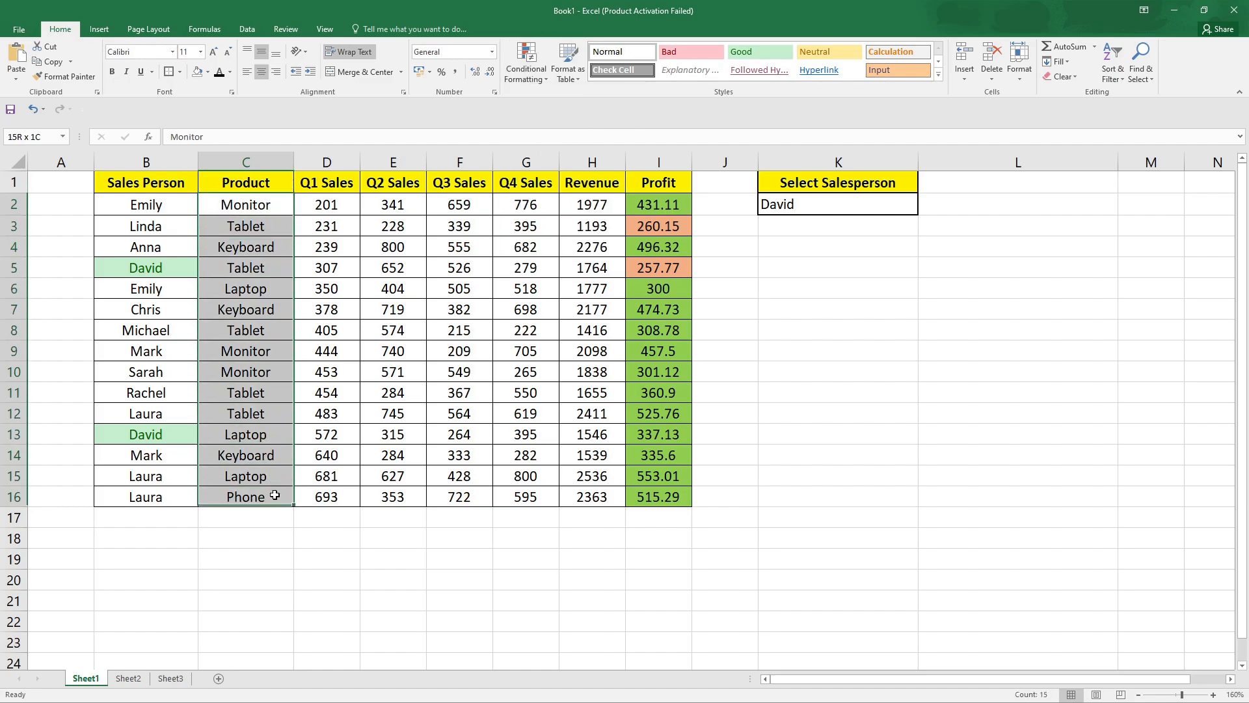
click(530, 53)
mouse_move(579, 100)
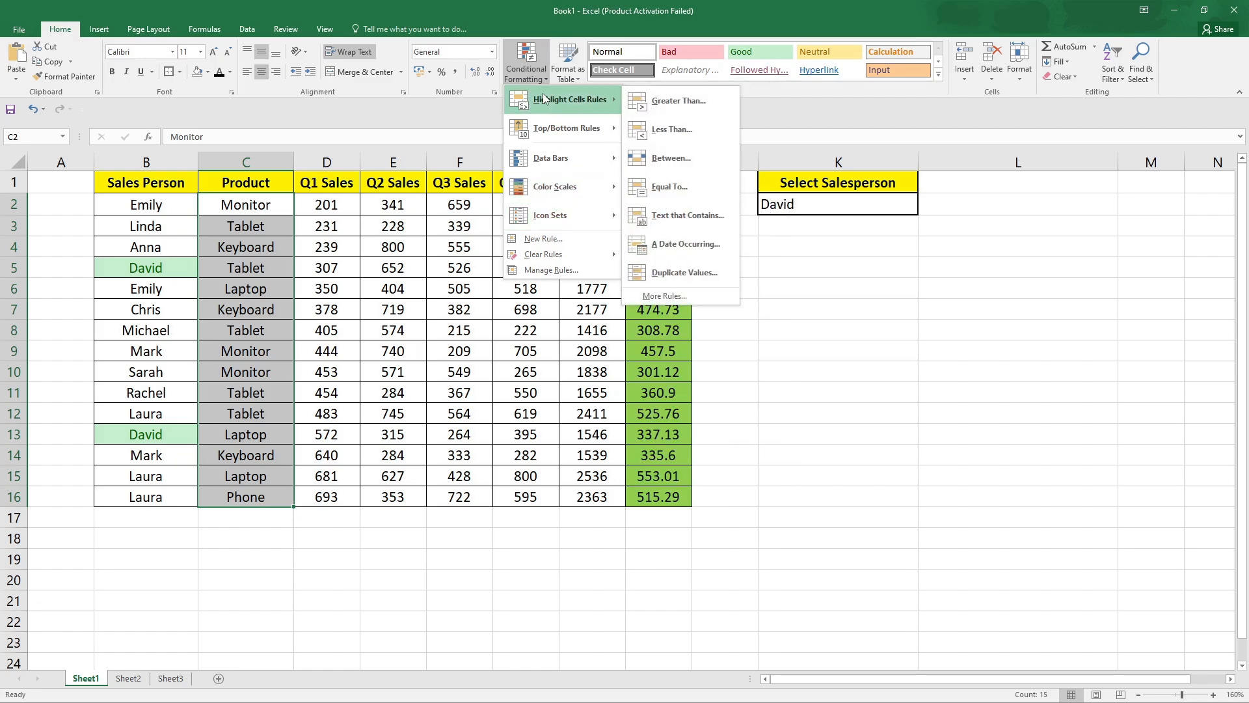
click(676, 270)
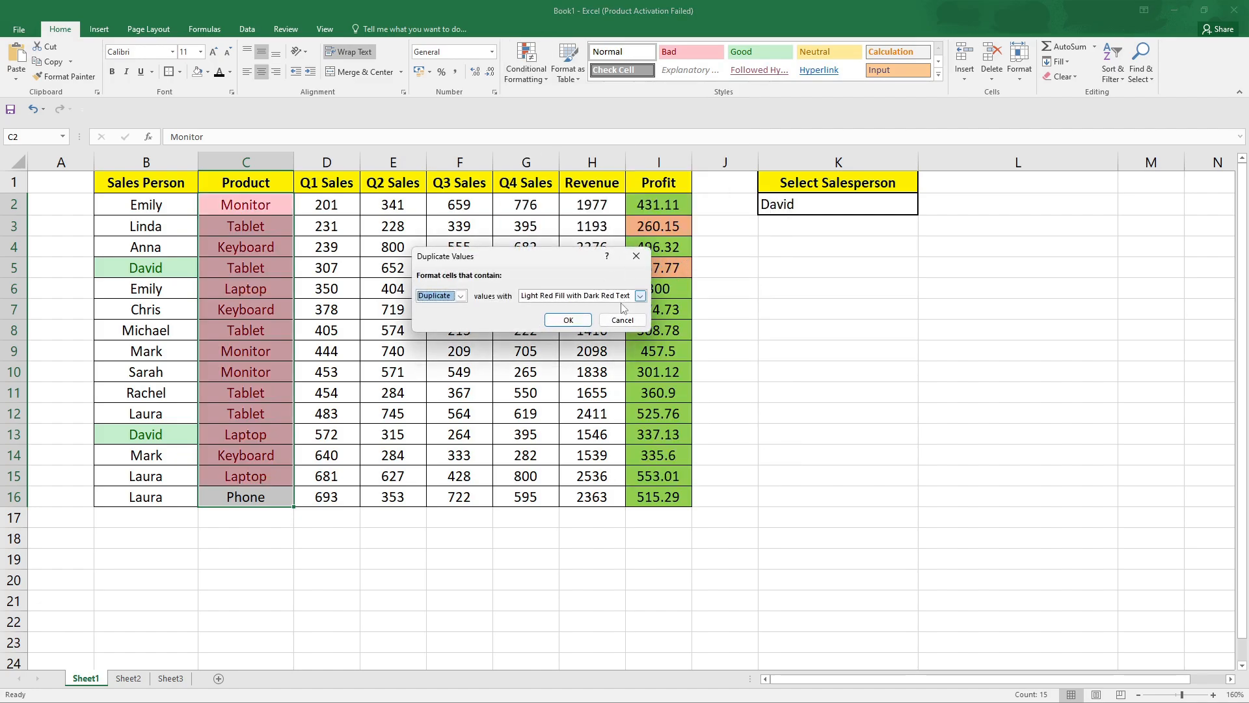
click(575, 320)
click(279, 205)
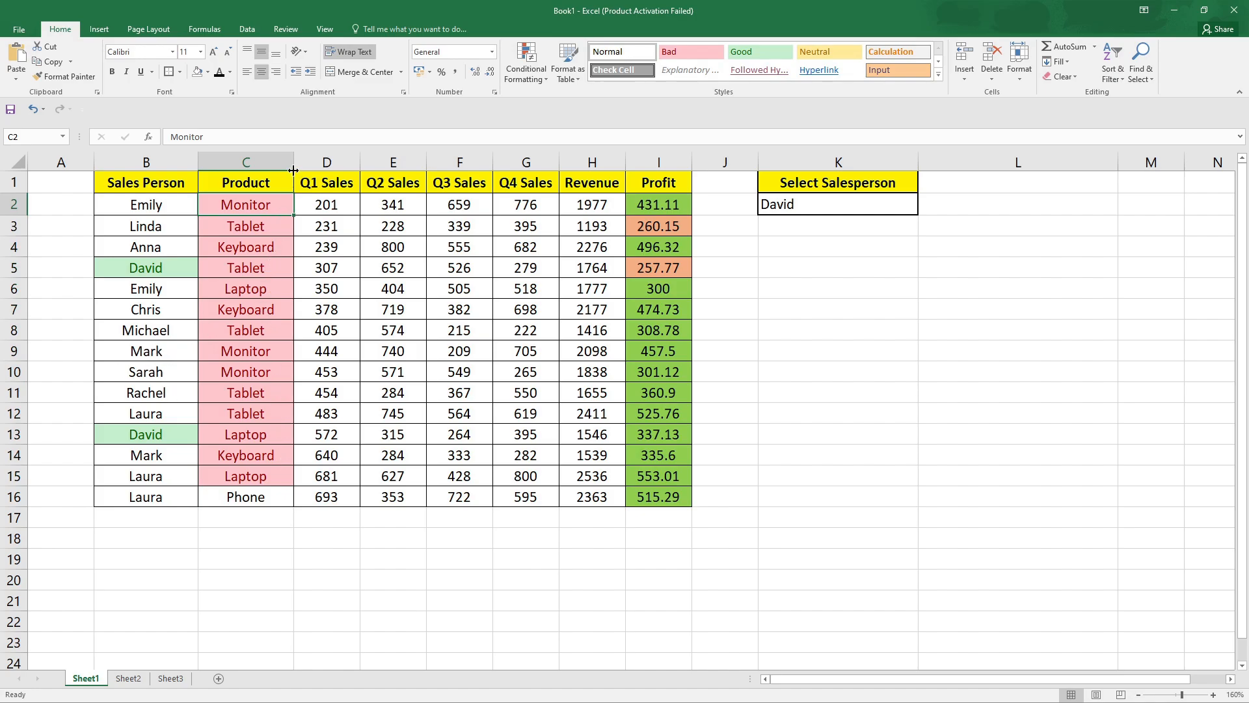
click(250, 492)
click(137, 493)
click(222, 498)
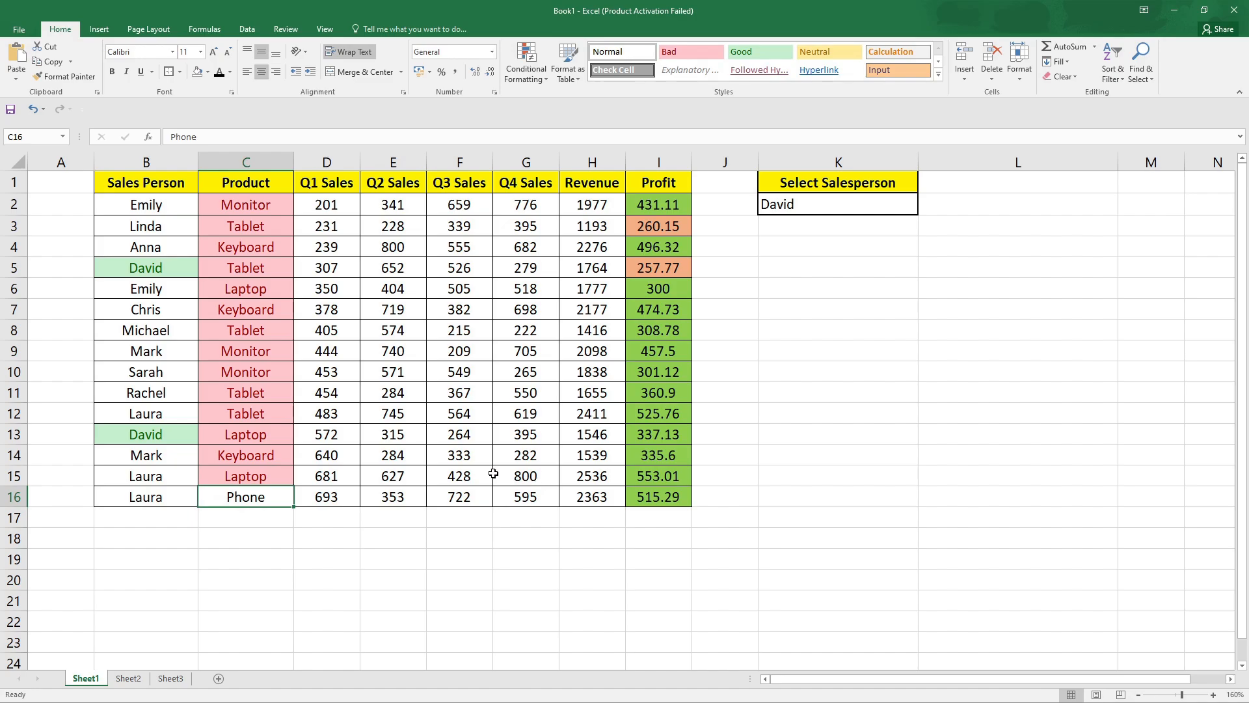
click(264, 235)
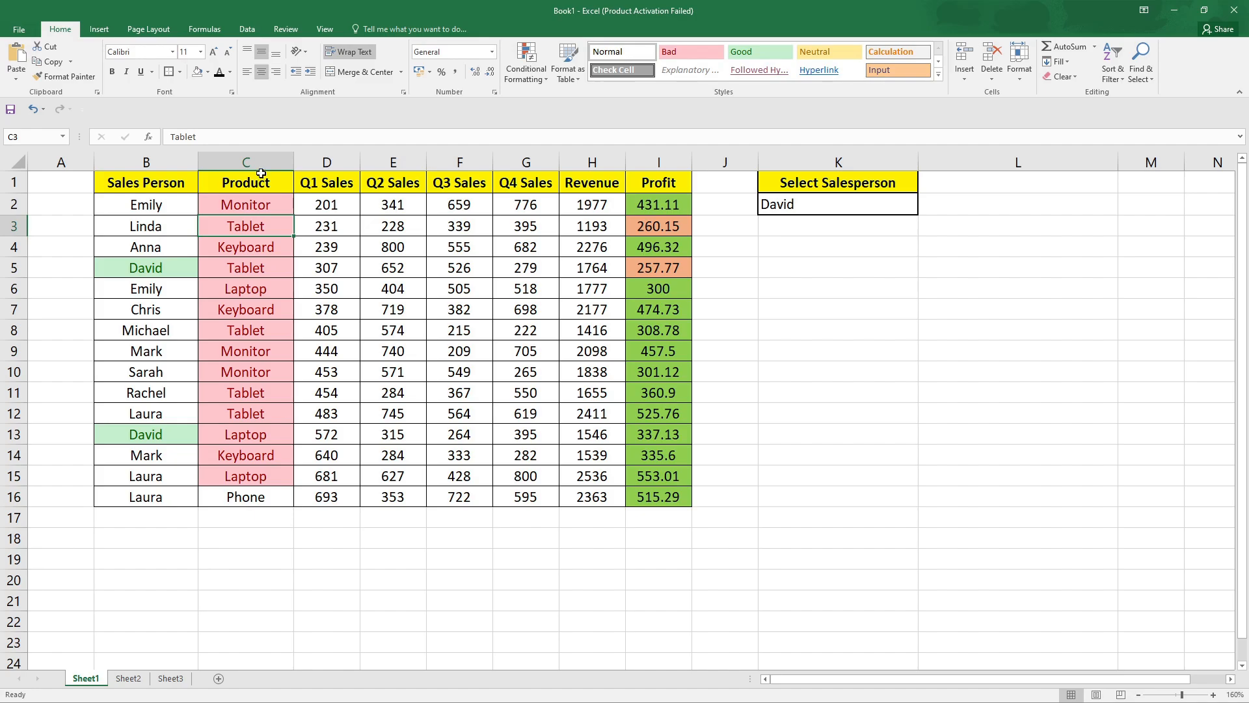
click(242, 497)
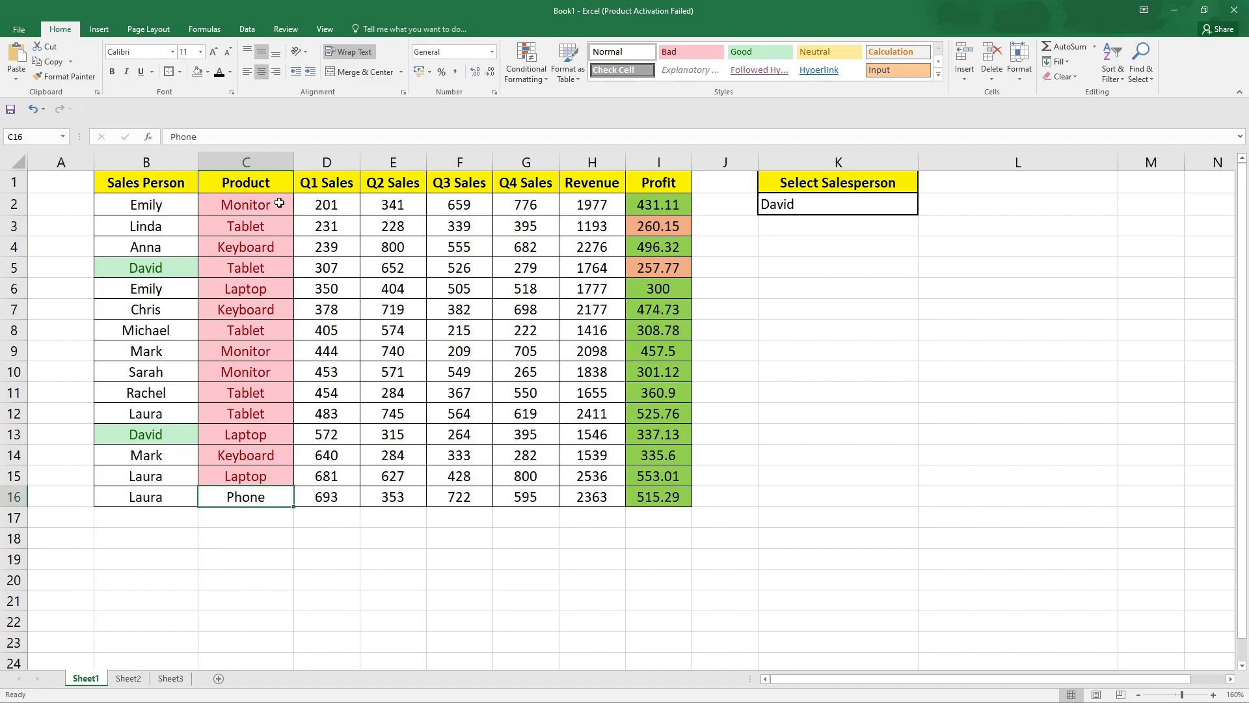